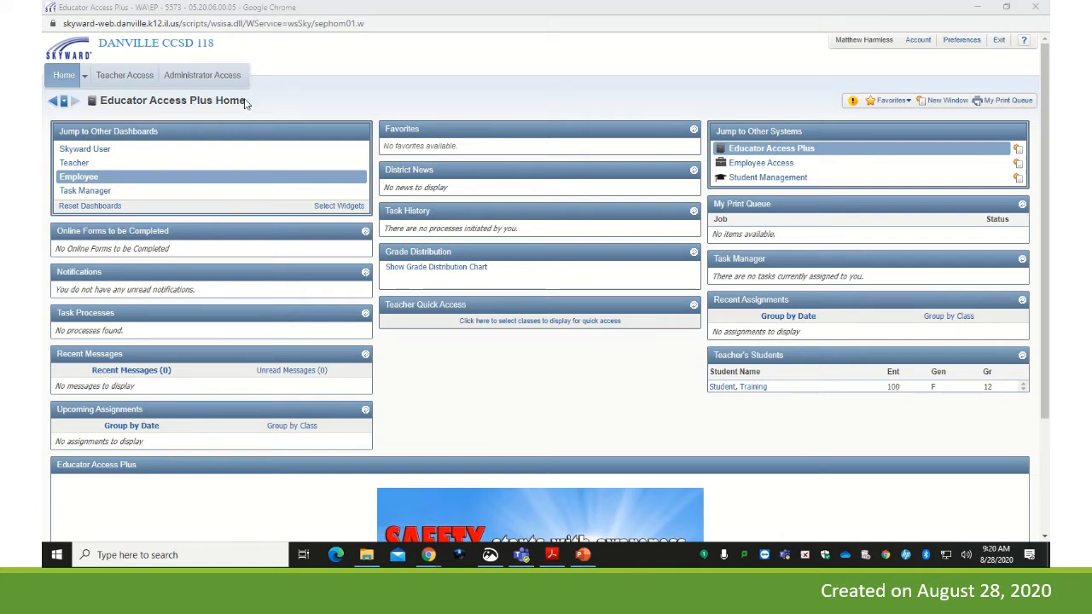
- Open the online assignment templates from the secondary gradebook of the VIETNAM ERA class
click(125, 75)
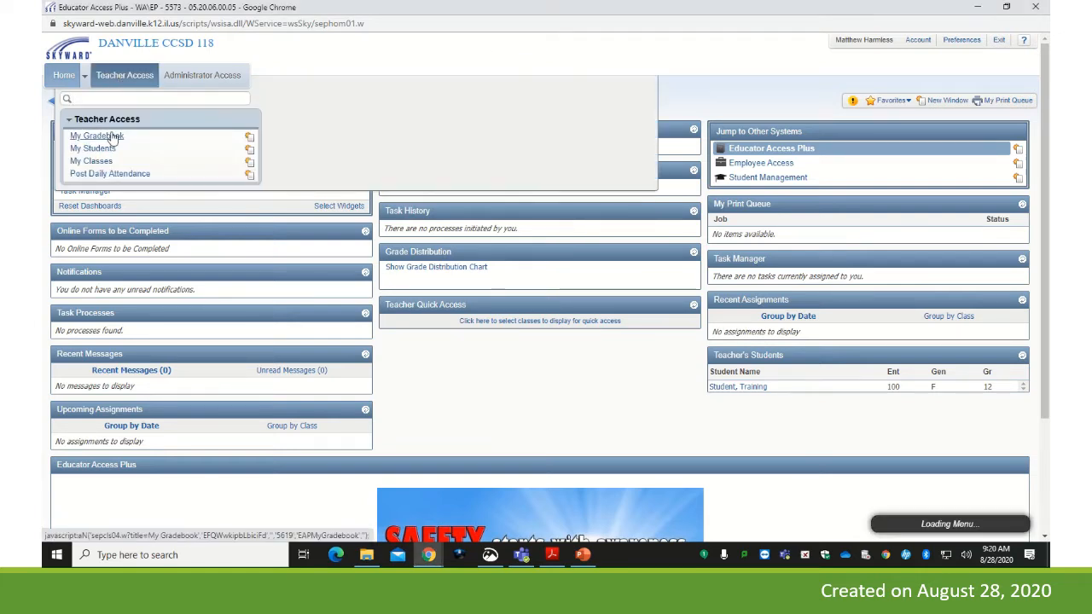
click(113, 135)
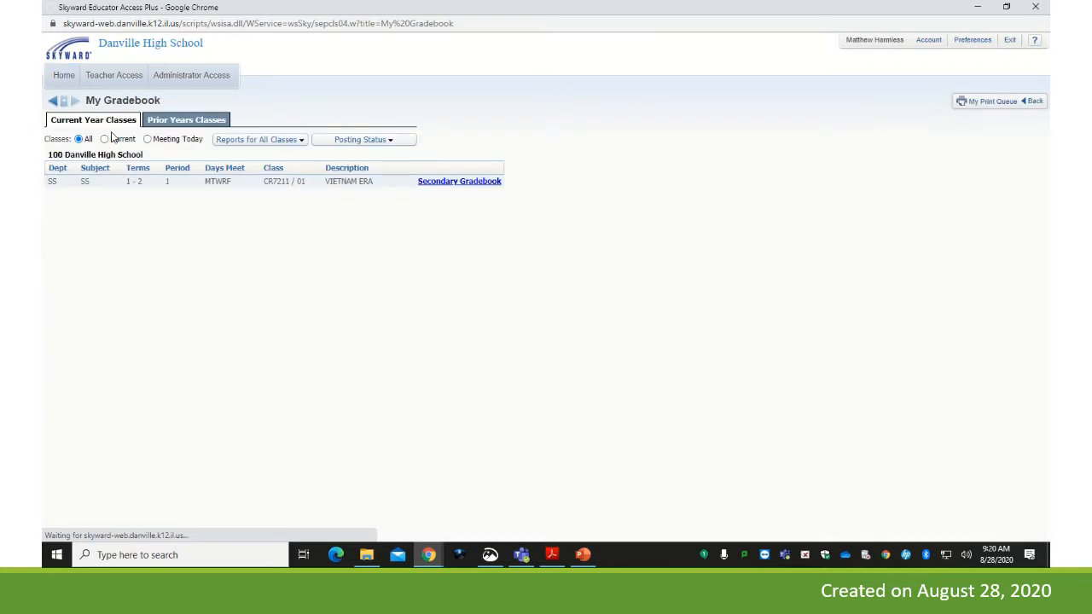
click(481, 181)
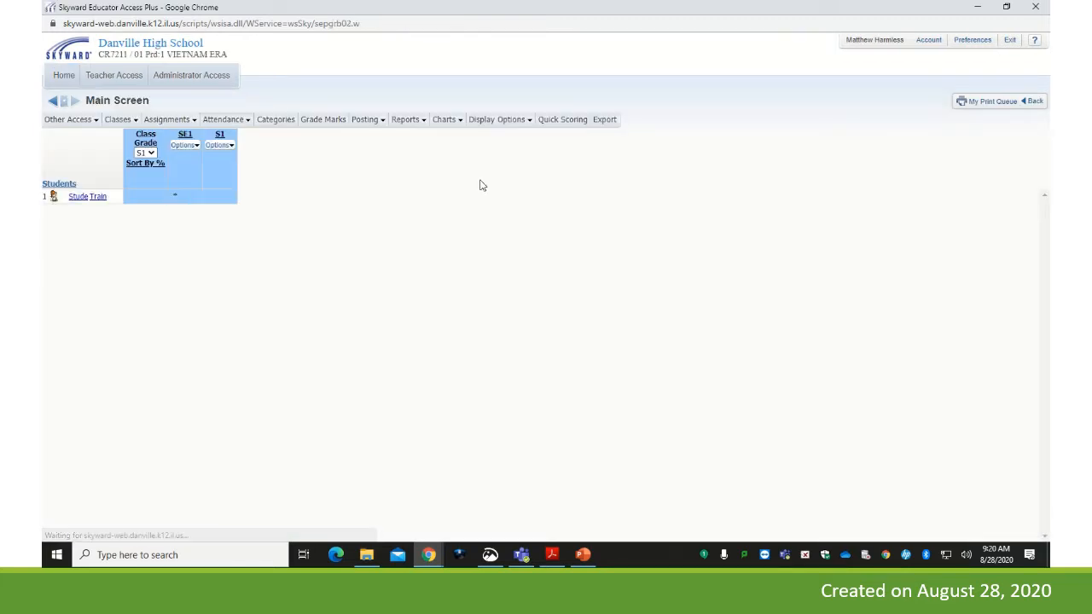
click(85, 121)
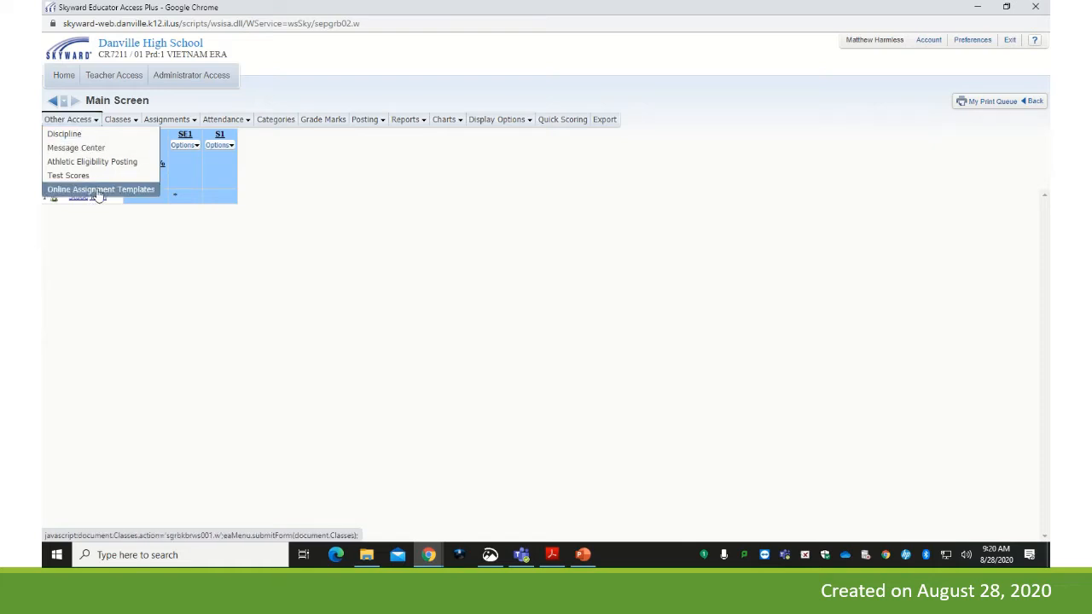
click(98, 191)
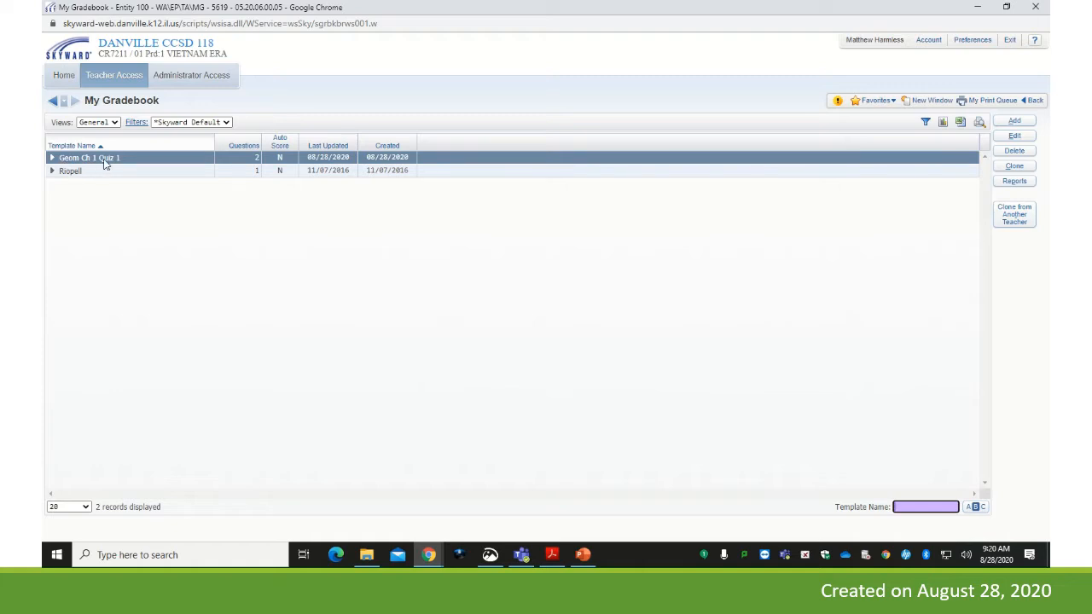
- Add an online assignment template named Geom Ch 1 Quiz 2, save it and start adding questions
click(1016, 122)
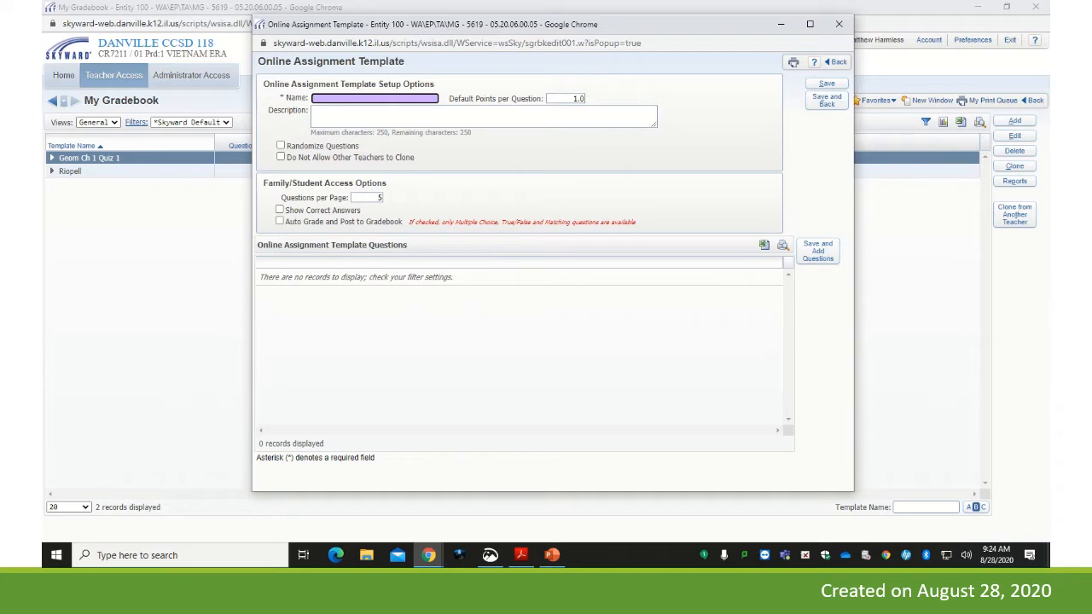
text(eom Ch 1 Quiz 2)
click(819, 251)
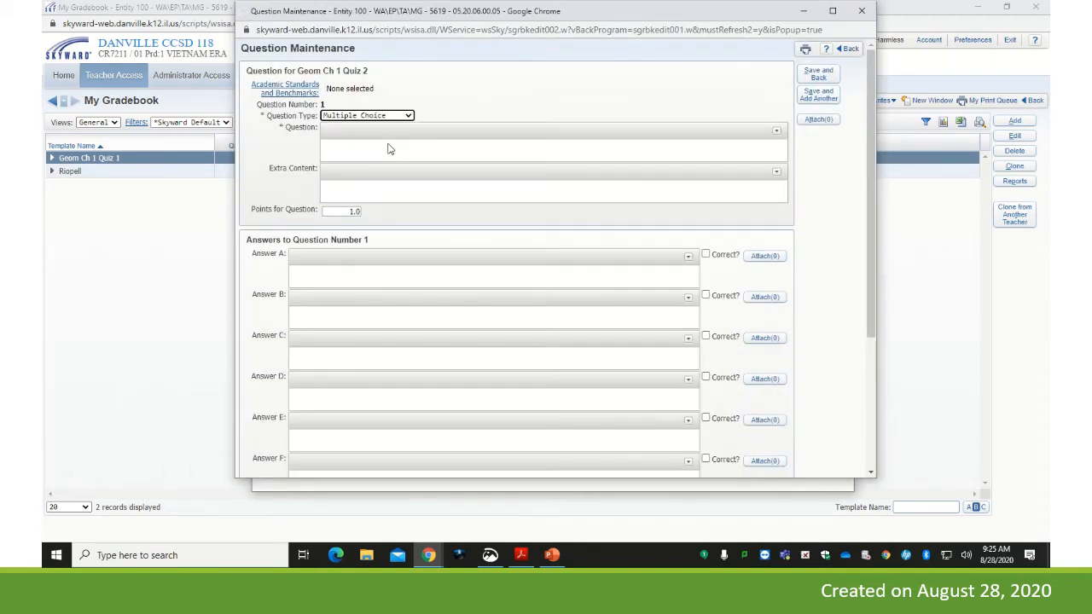
- Set question 1's type to Short Answer and show the style toolbar for its question text
click(401, 117)
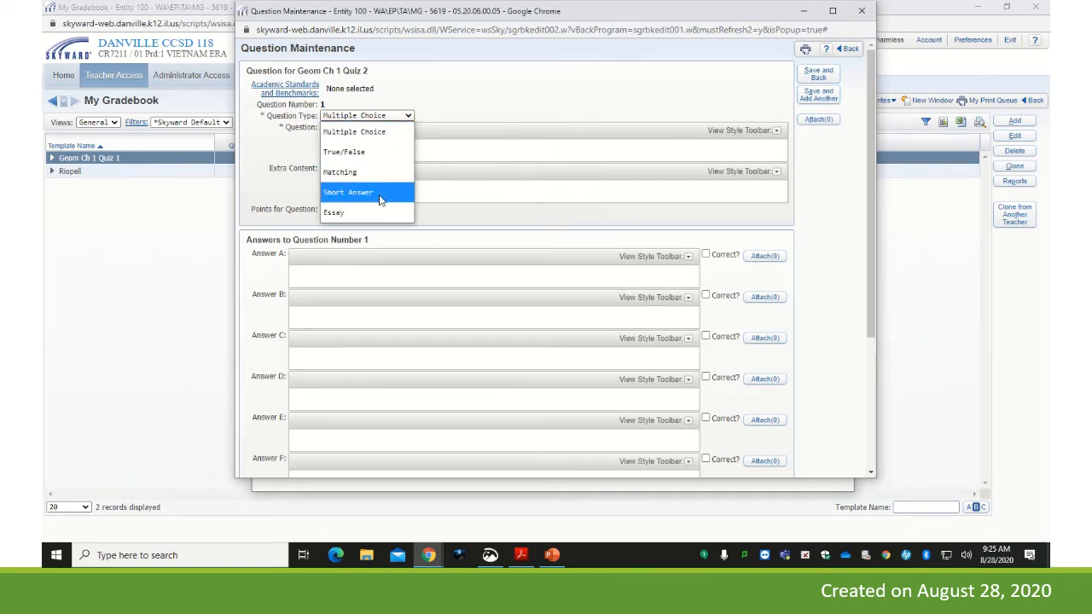
click(380, 198)
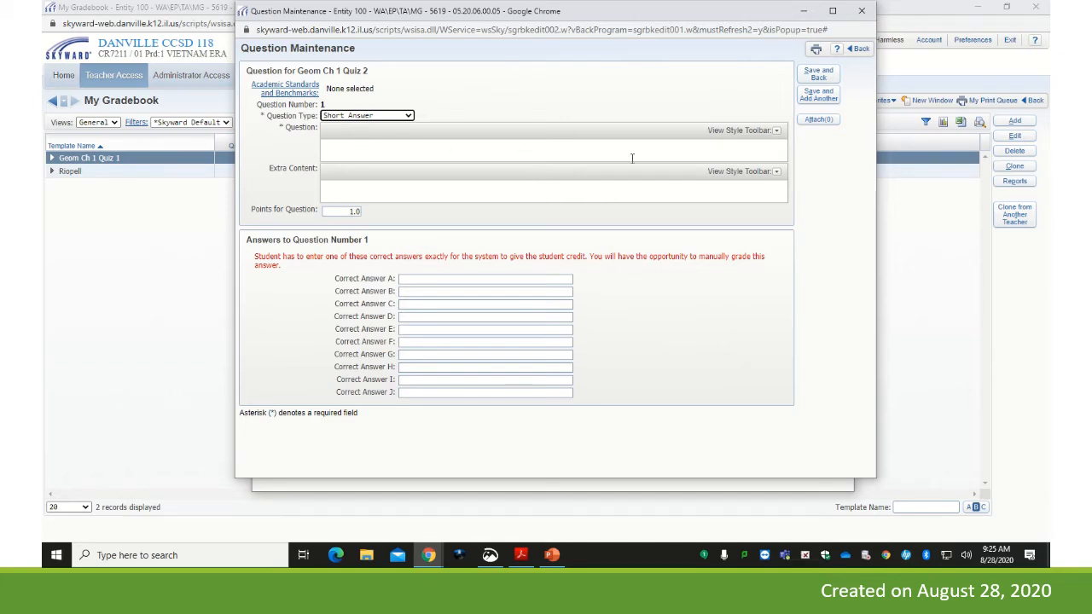
click(778, 131)
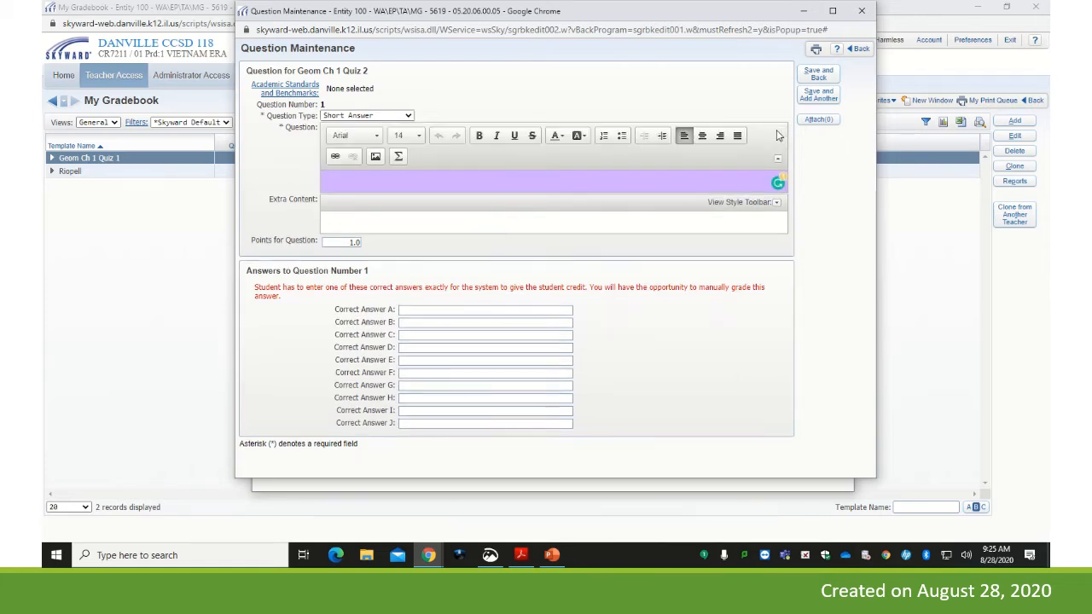
click(376, 159)
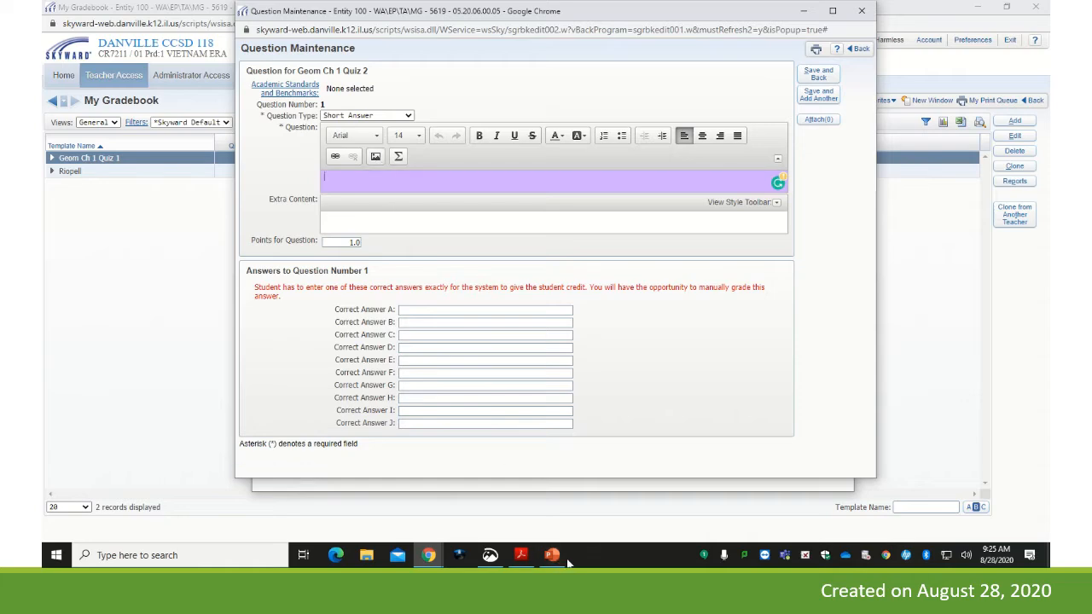
- Switch to the quiz PDF in Acrobat Reader and capture the text of Chapter 1 Quiz 2 question 1 with Snip & Sketch
click(522, 556)
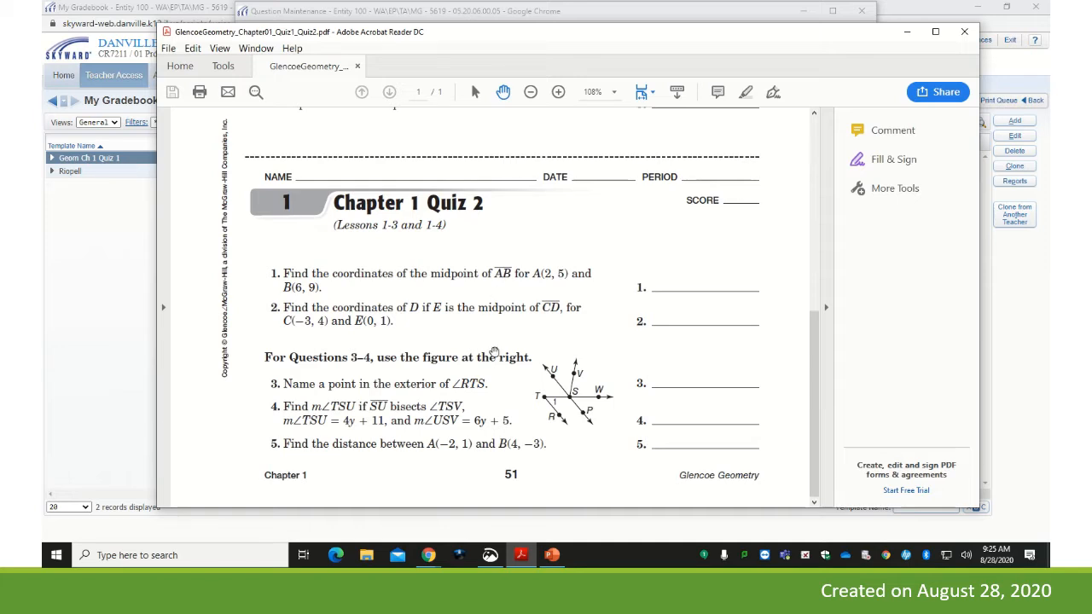
mouse_move(491, 557)
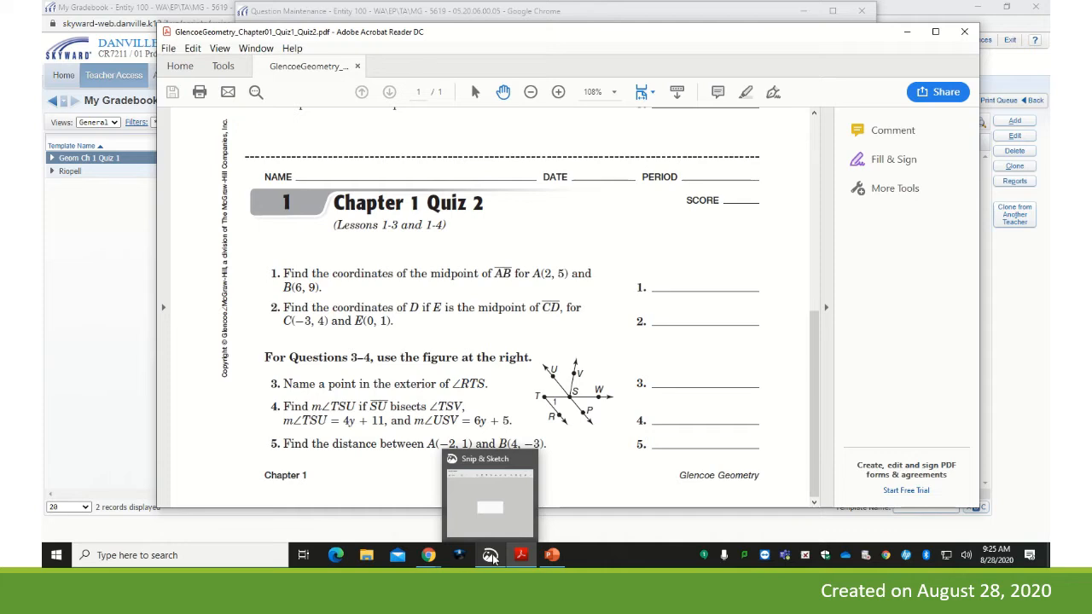
click(492, 557)
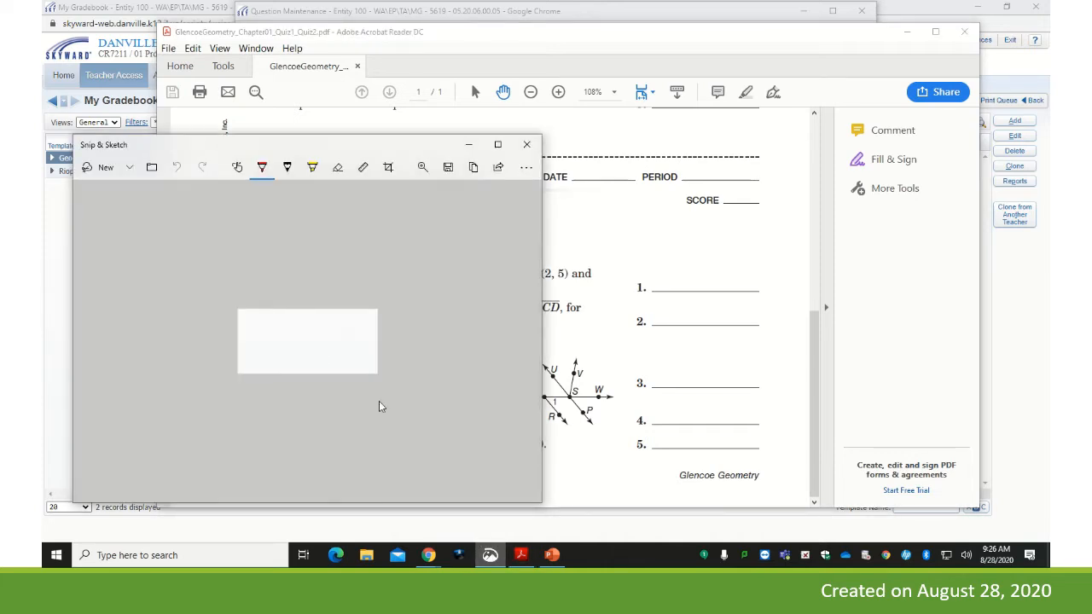
click(90, 171)
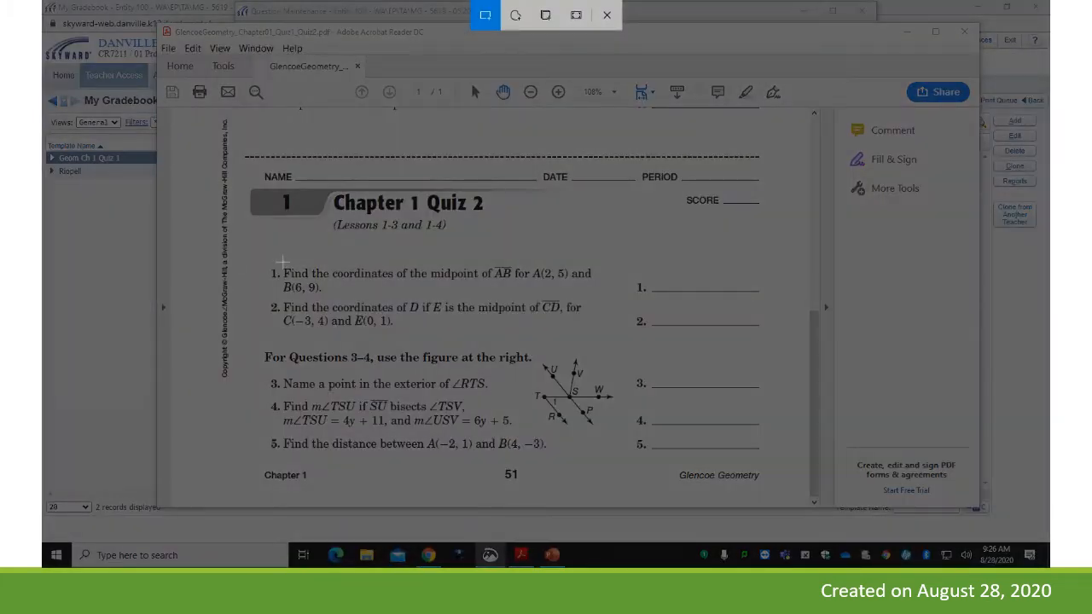
mouse_move(283, 264)
mouse_down()
mouse_move(474, 299)
mouse_move(599, 298)
mouse_move(591, 292)
mouse_up()
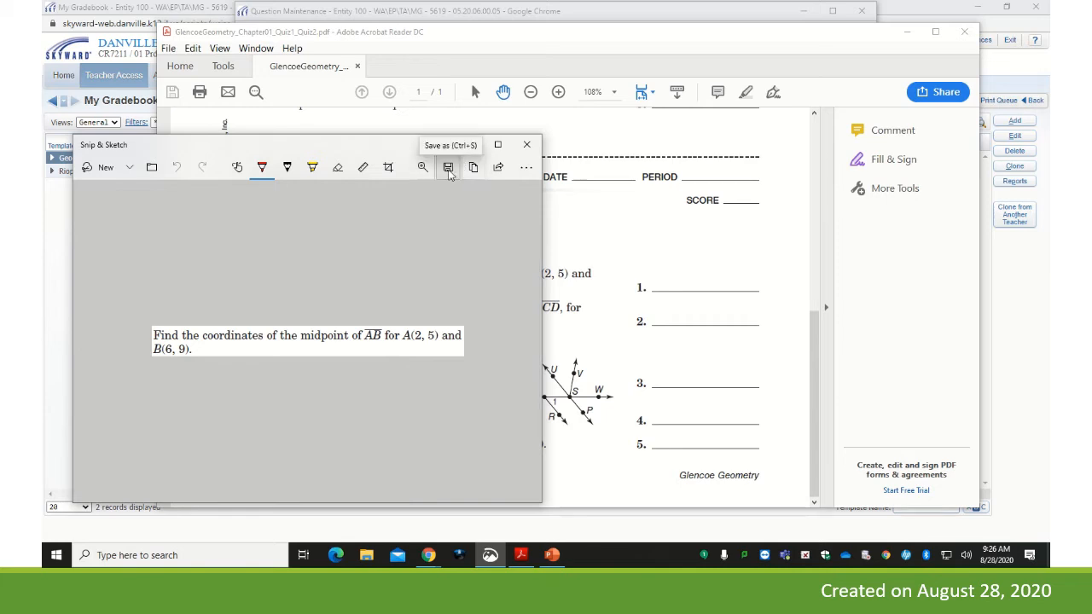
- Save the snip as a PNG in Downloads named "picture for geom ch 1 quiz 2 question 1"
click(449, 169)
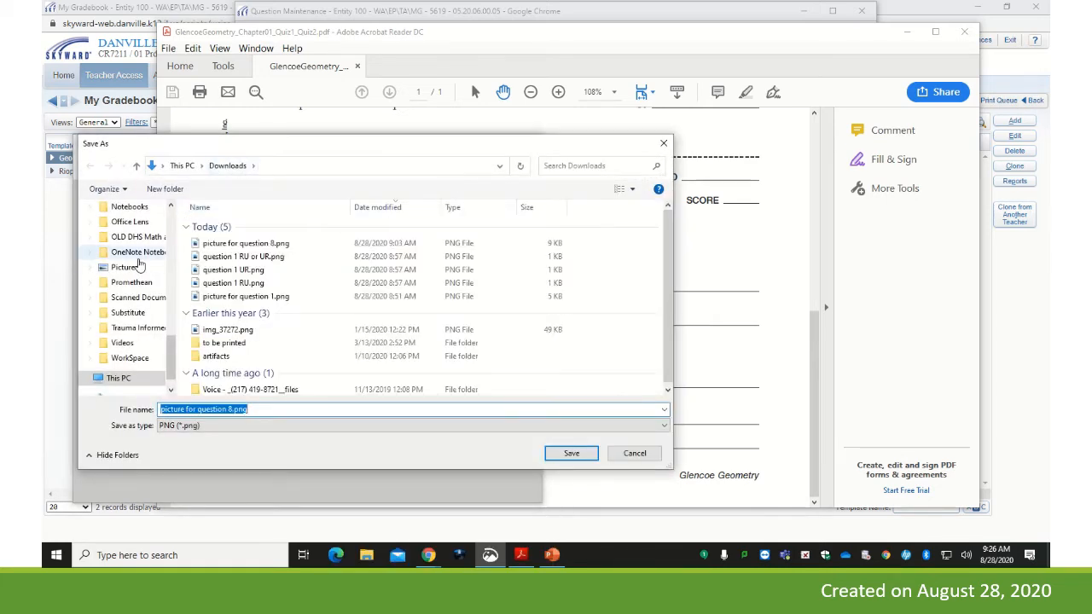
scroll(132, 274, up, 3)
scroll(132, 275, up, 6)
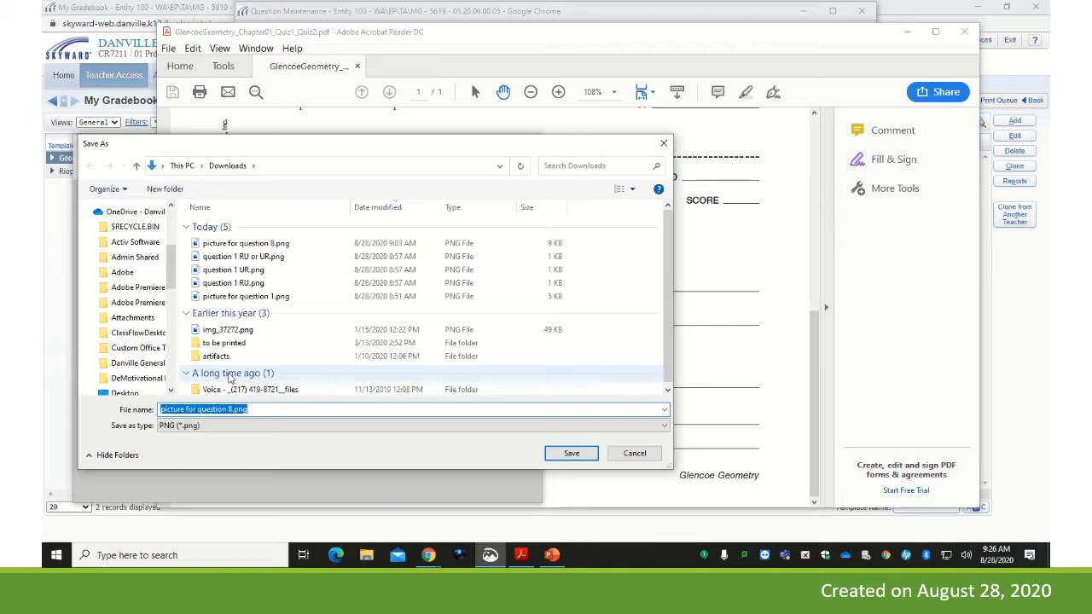
text(pictur)
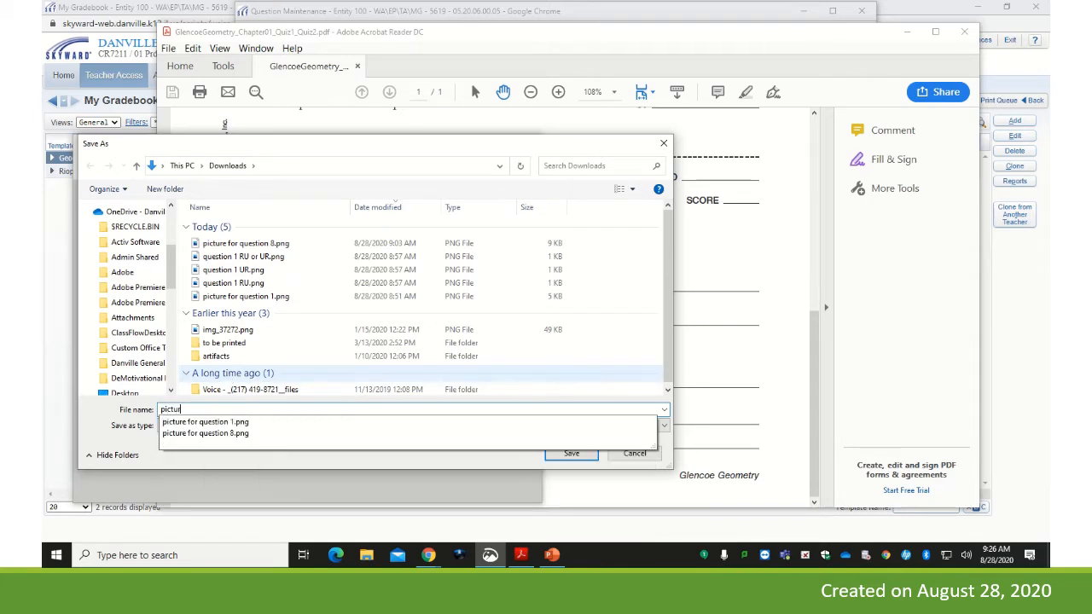
text(e for geom)
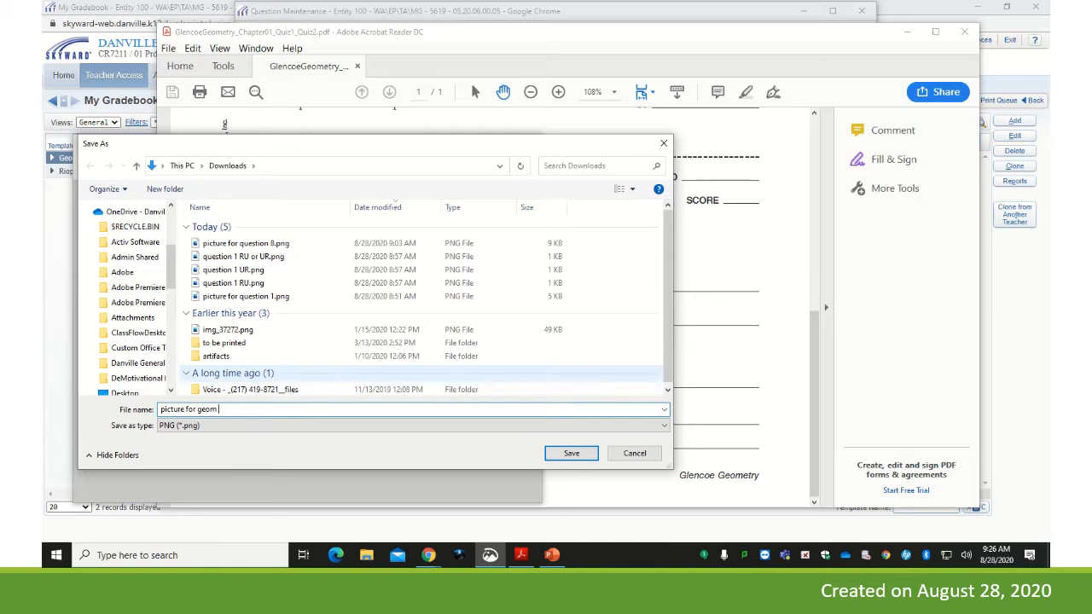
text( ch 1 quiz 2 question 1)
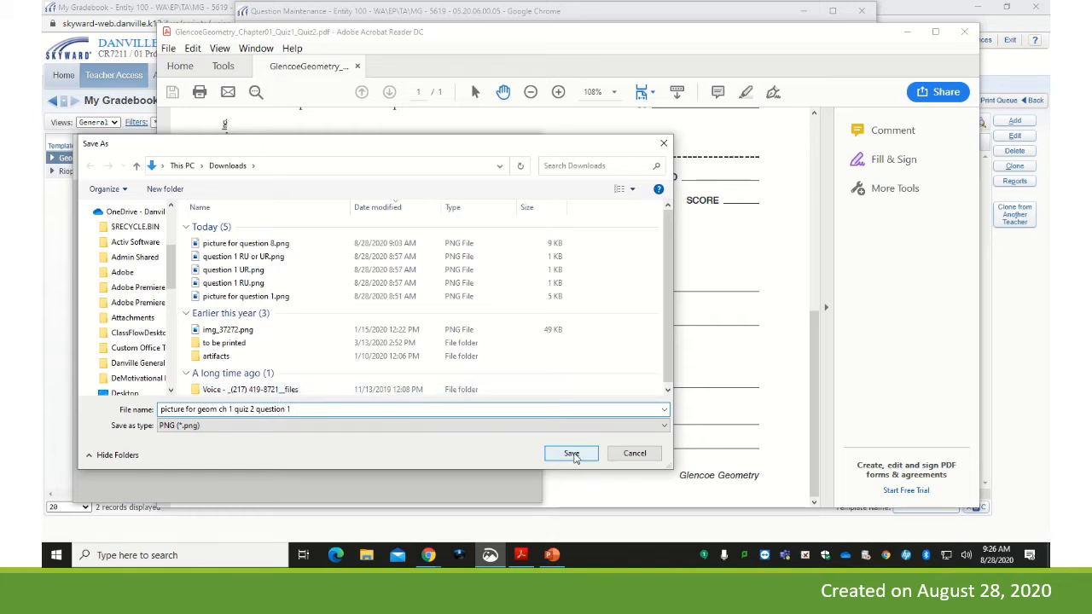
click(572, 453)
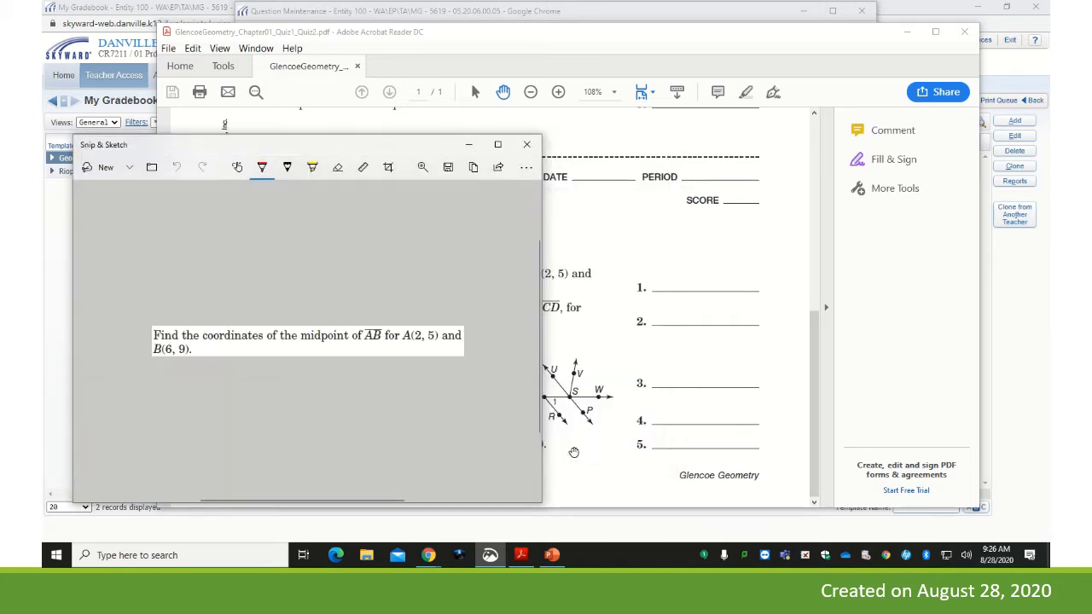
- Return to the Skyward question form, upload "picture for geom ch 1 quiz 2 question 1.png" and insert it as the question content
click(468, 144)
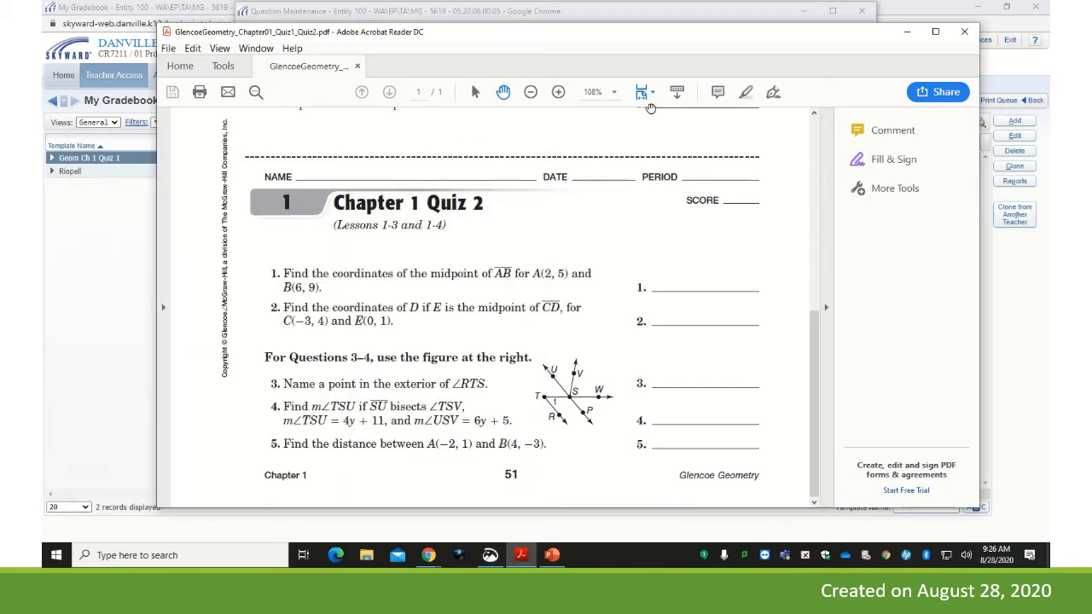
click(907, 32)
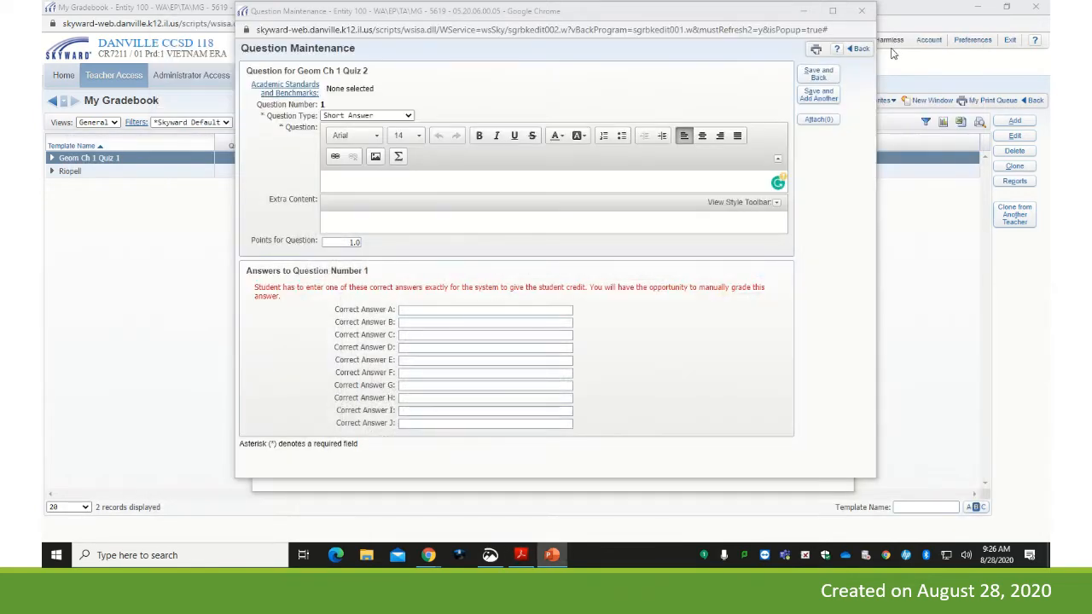
click(376, 157)
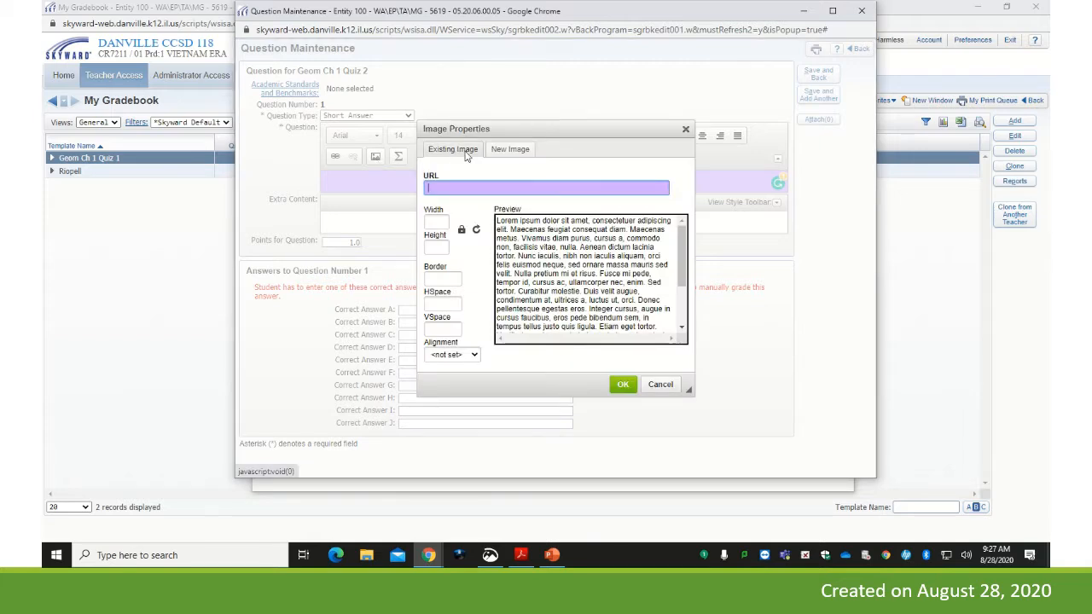
click(514, 153)
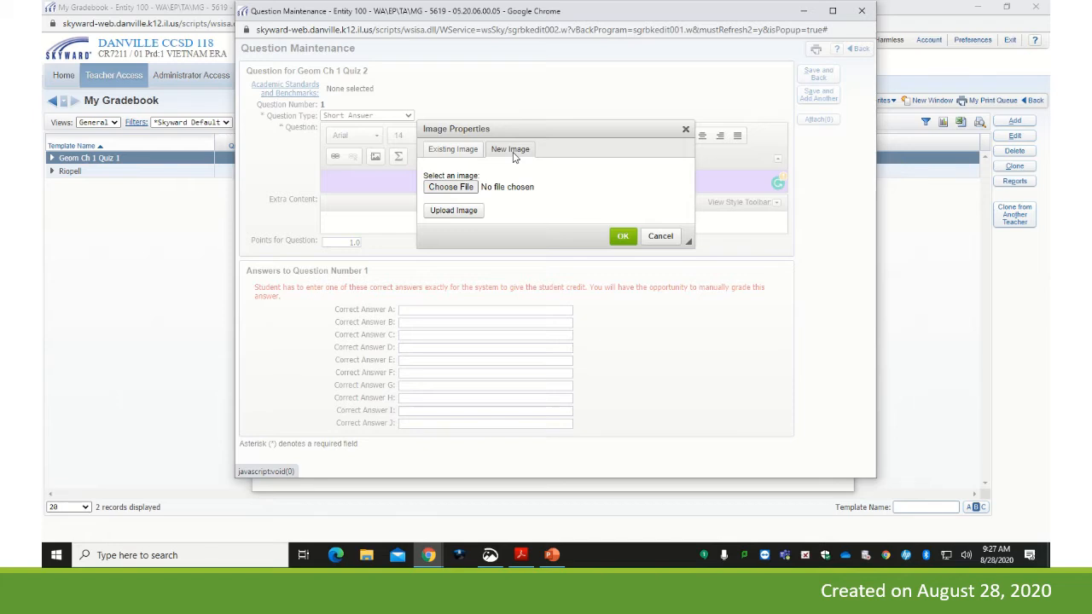
click(469, 189)
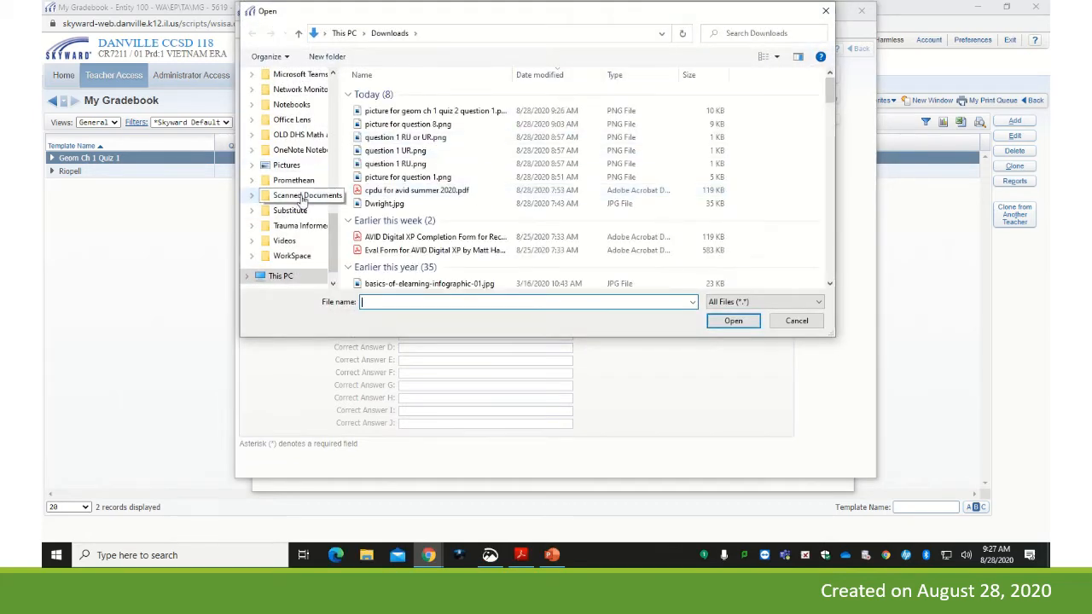
scroll(298, 195, up, 3)
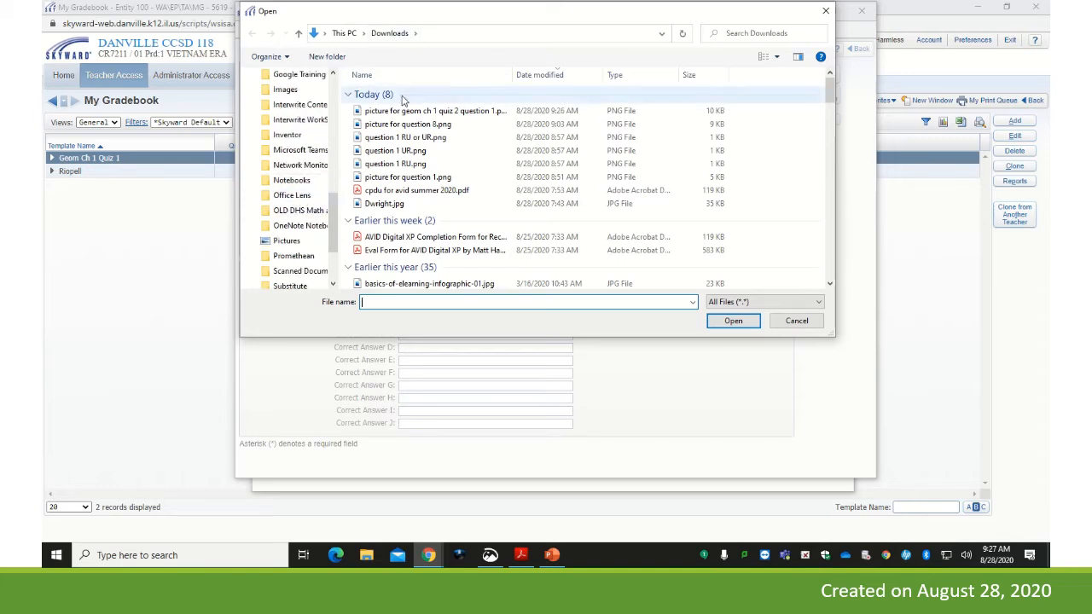
click(448, 116)
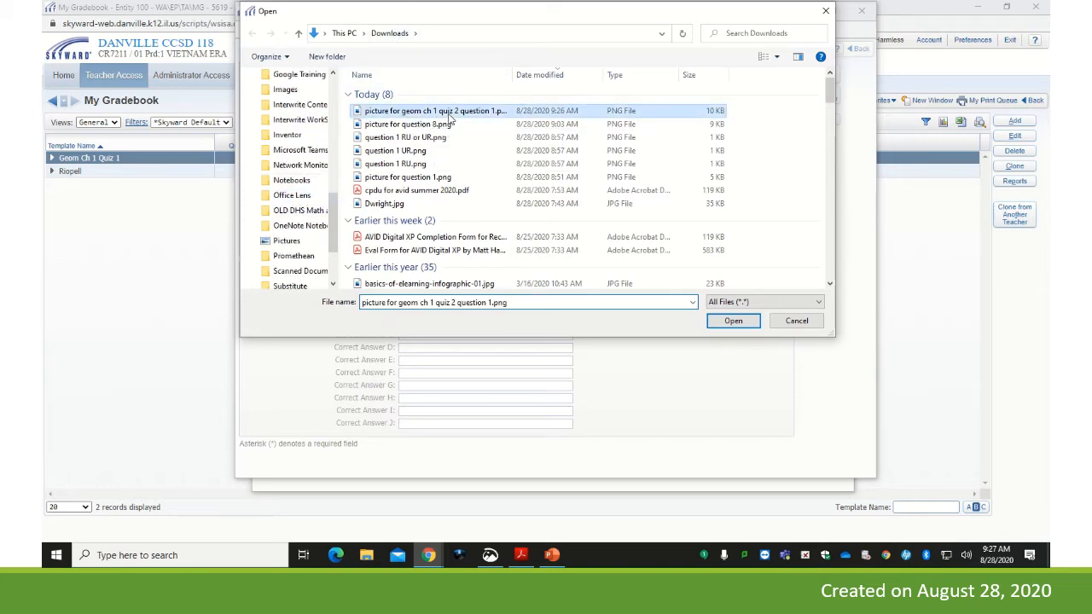
click(734, 322)
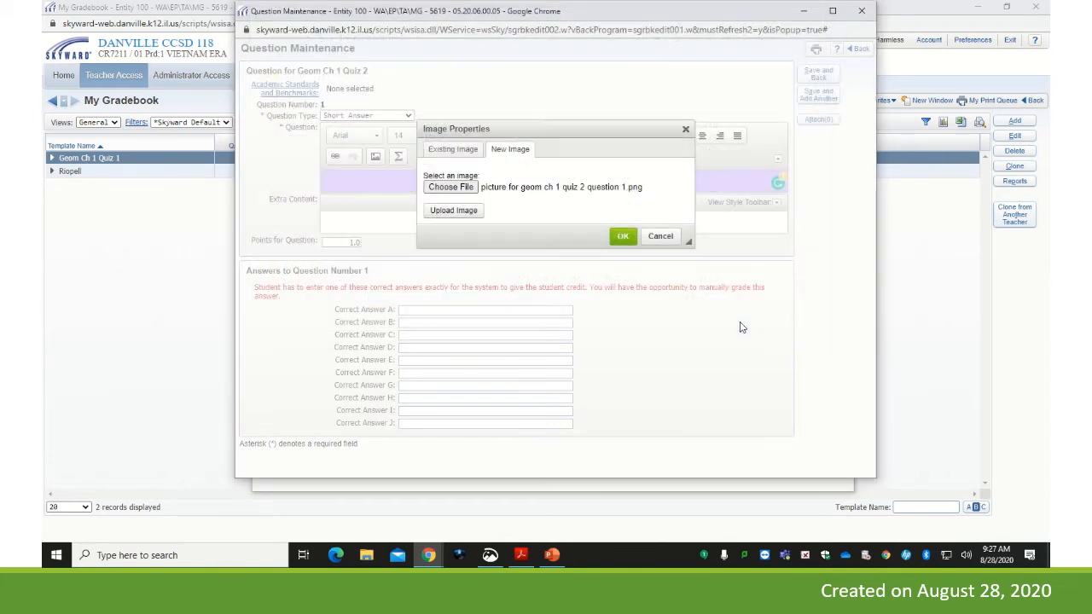
click(469, 212)
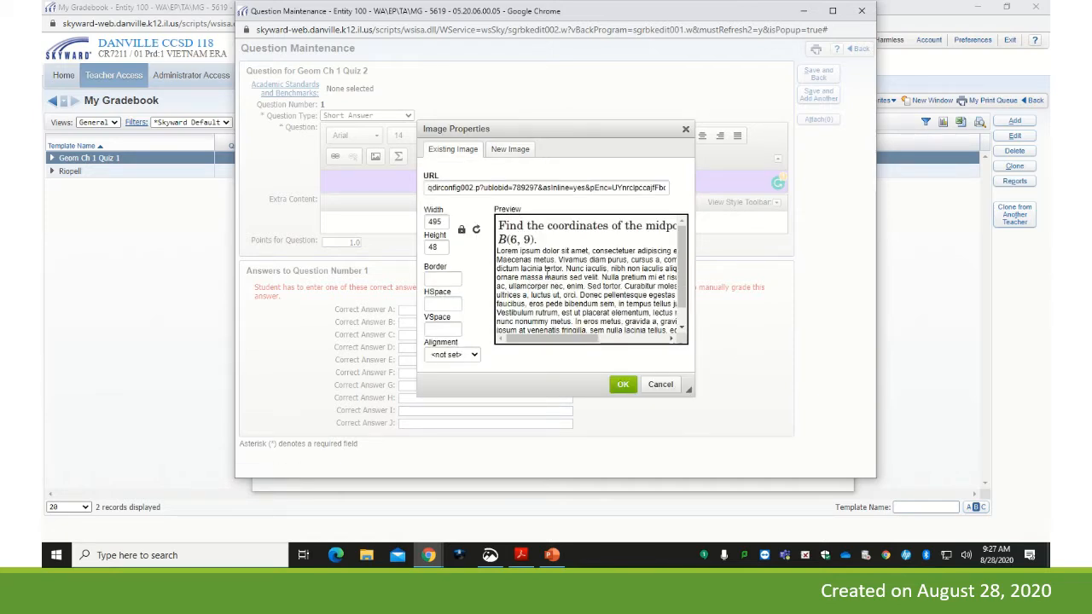
click(624, 386)
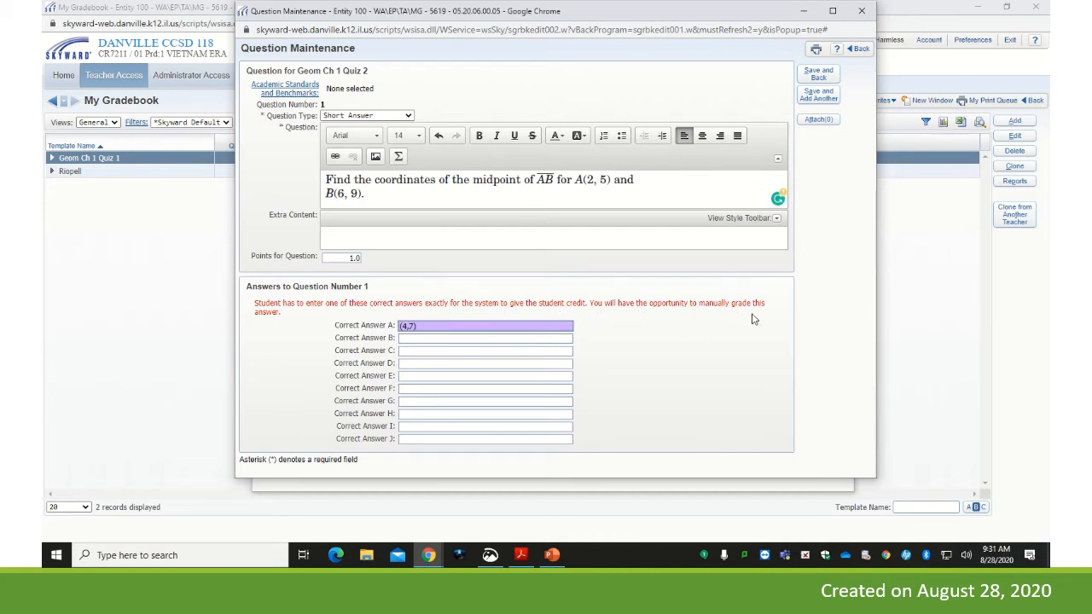
- Enter (4, 7) as Correct Answer B and set the points for question 1 to 2.0
click(426, 340)
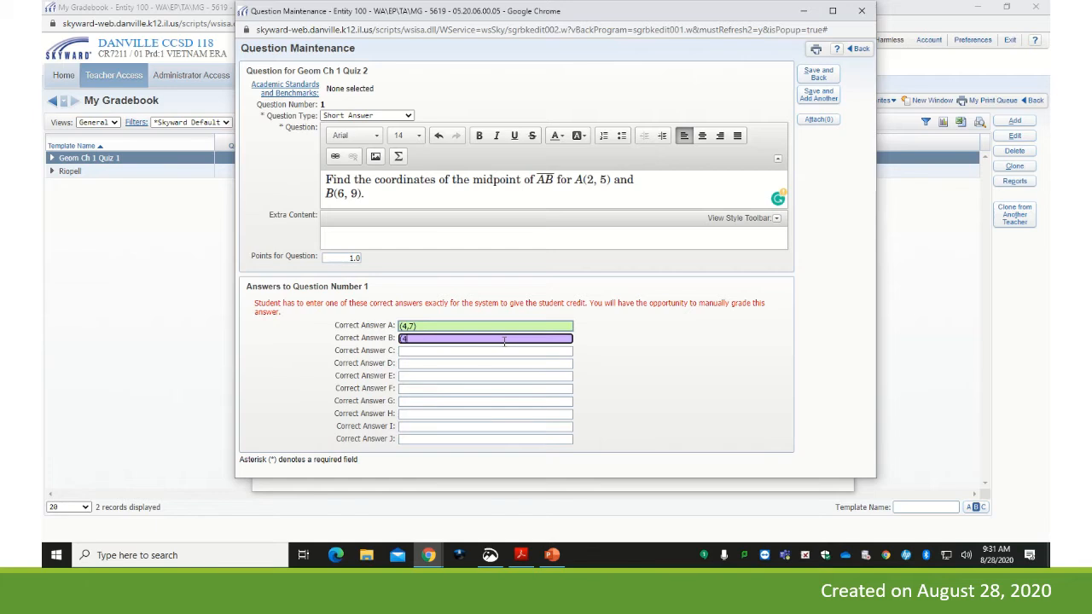
text((4, 7))
click(351, 257)
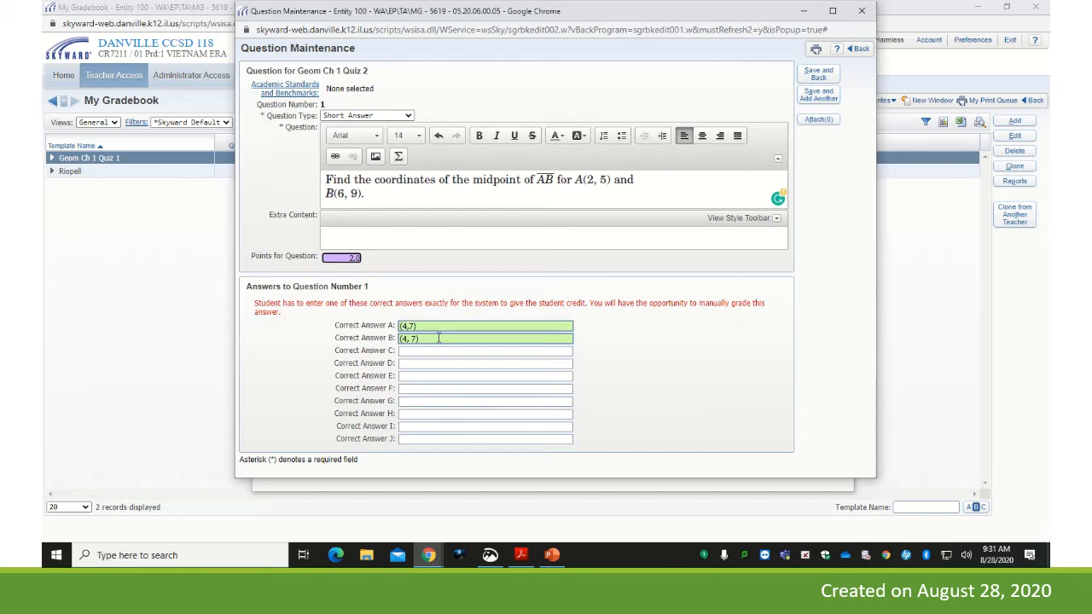
- Save question 1 back to the Geom Ch 1 Quiz 2 template and add question 2
click(408, 116)
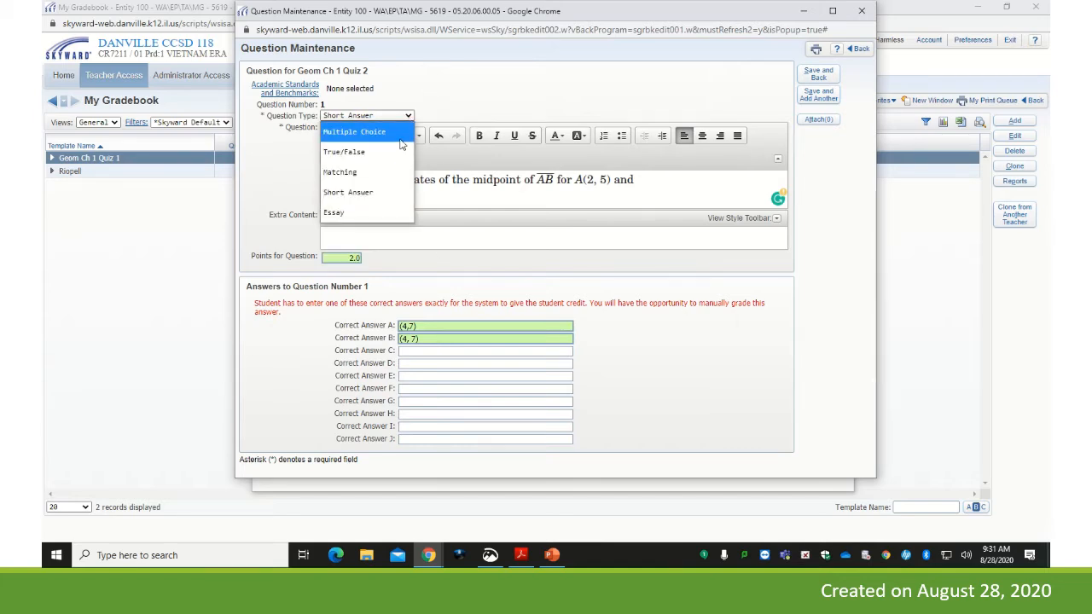
click(430, 105)
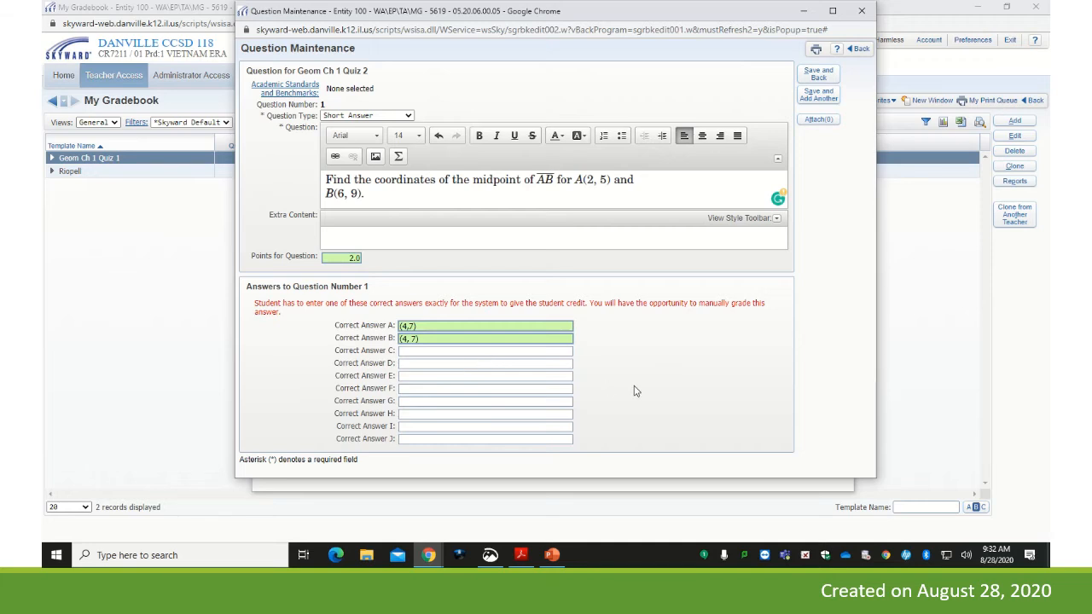
click(829, 75)
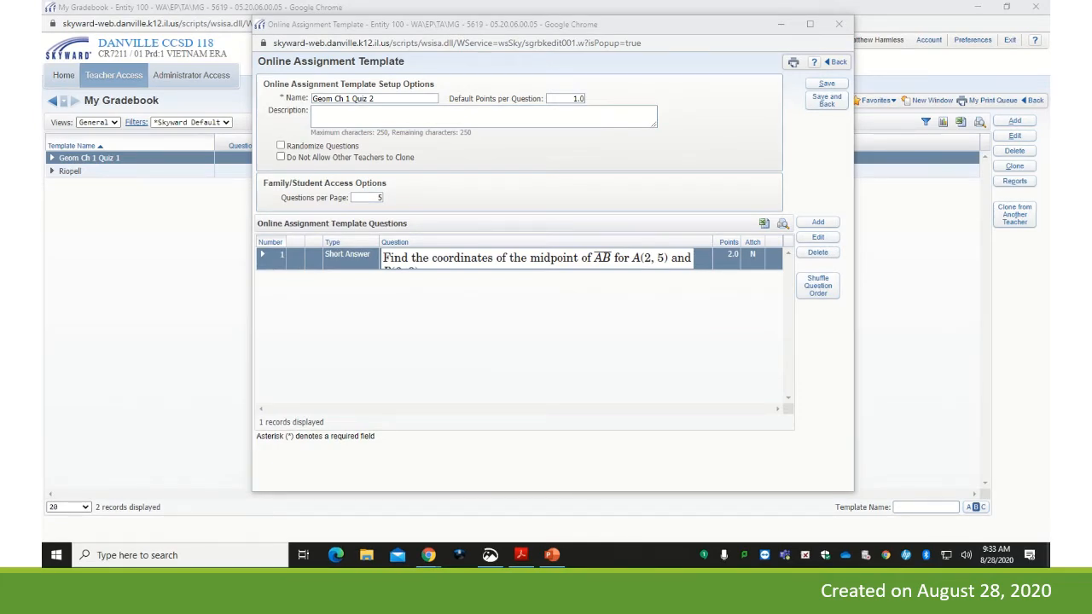
click(817, 225)
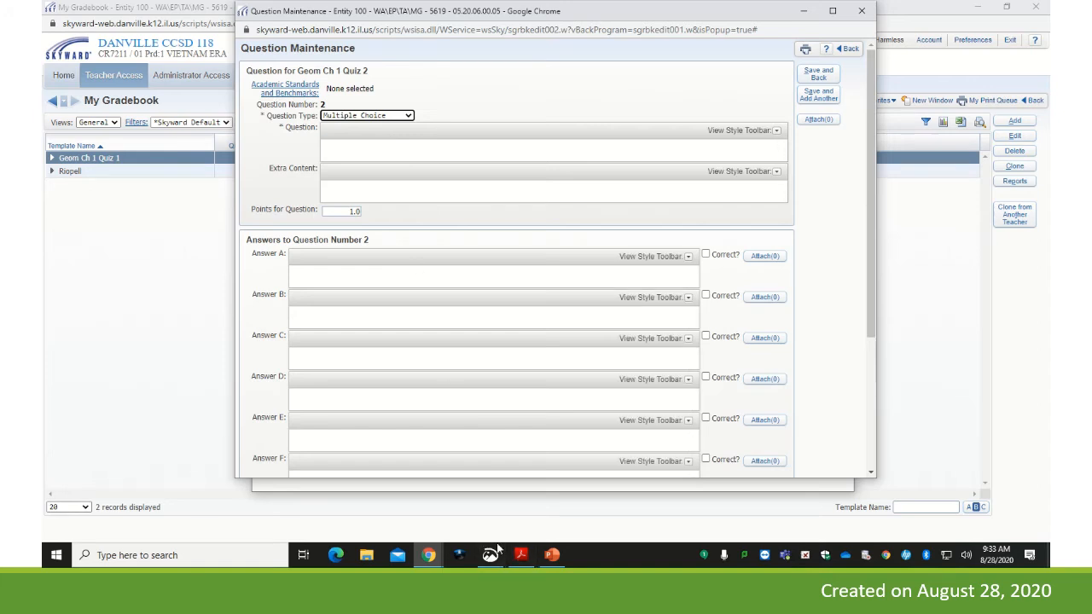
- Switch to the quiz PDF in Acrobat Reader and capture the text of Chapter 1 Quiz 2 question 2 with Snip & Sketch
mouse_move(520, 561)
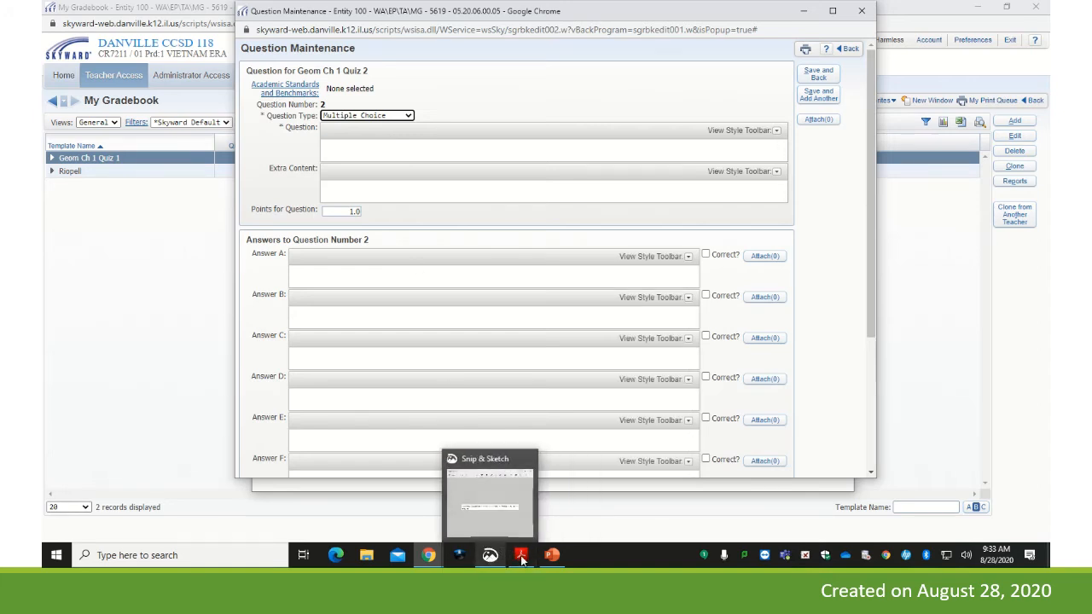
click(522, 561)
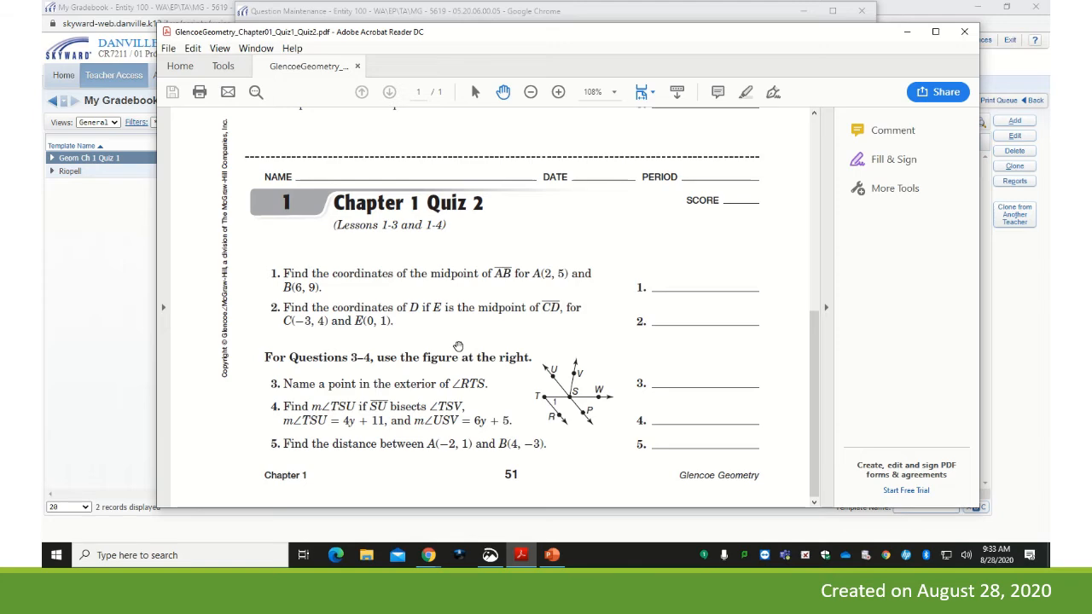
scroll(467, 414, up, 1)
scroll(467, 414, down, 1)
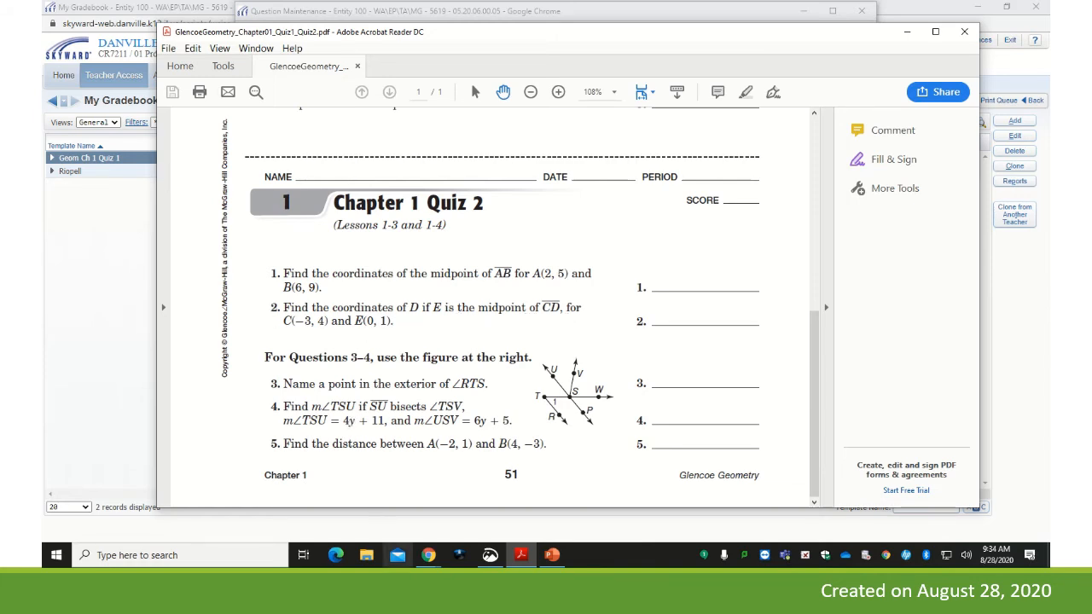
click(495, 559)
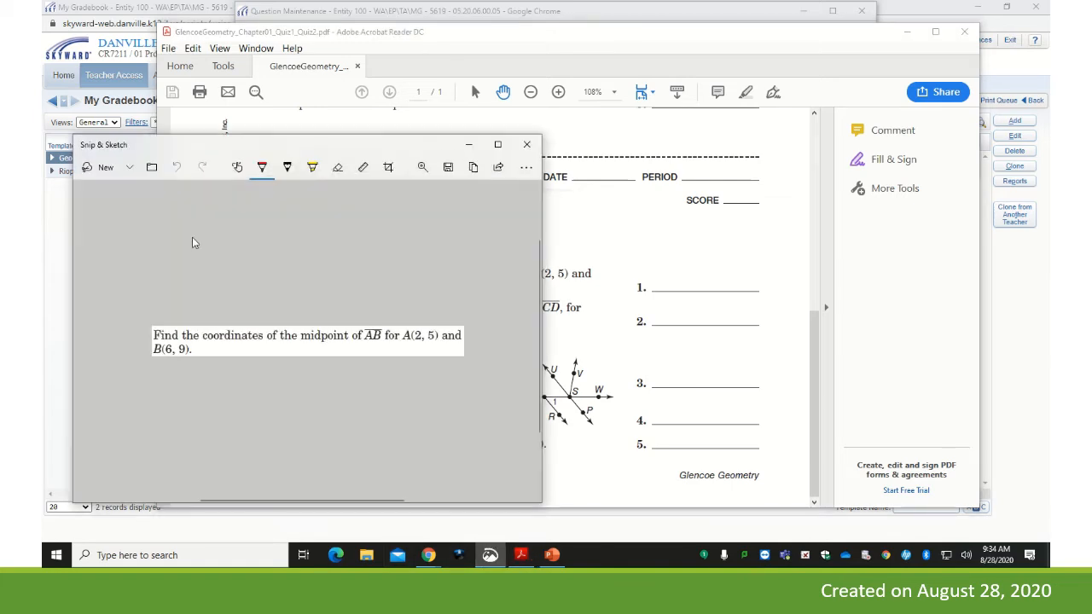
click(94, 168)
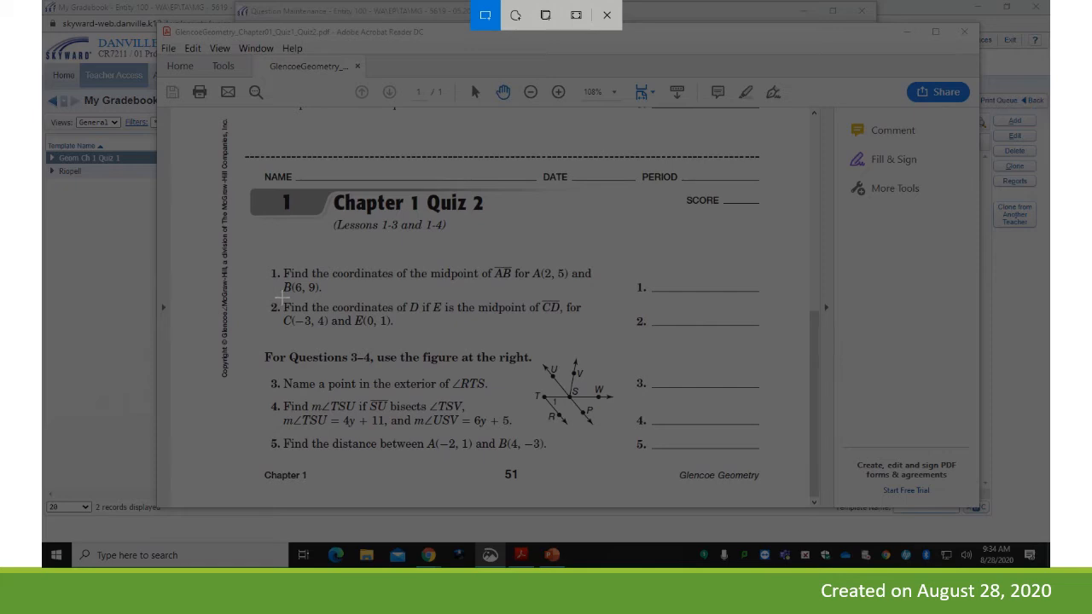
mouse_move(282, 300)
mouse_down()
mouse_move(401, 335)
mouse_move(538, 340)
mouse_move(586, 325)
mouse_up()
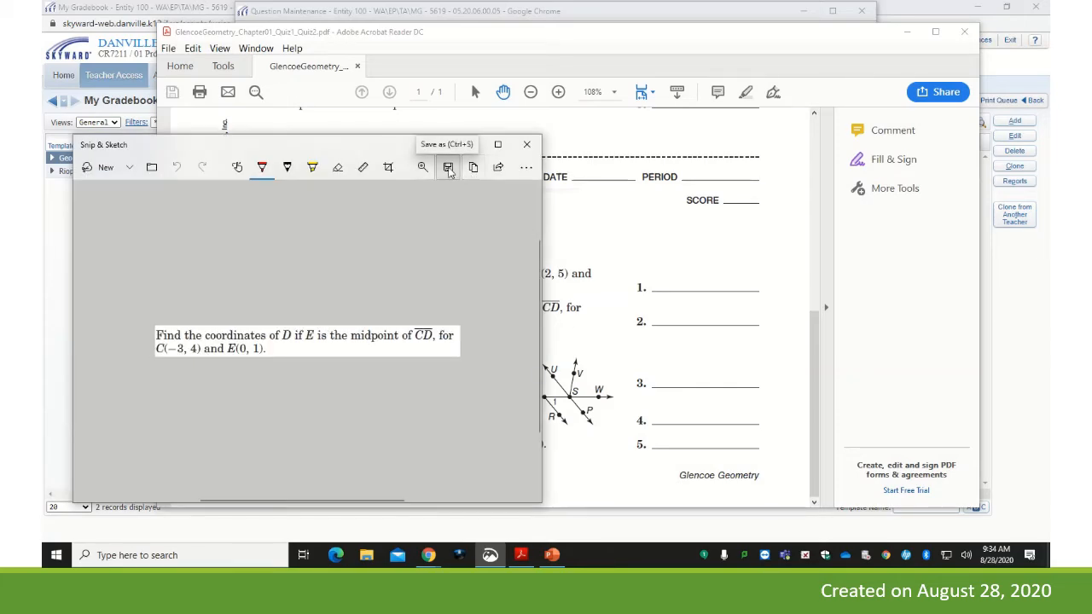
- Save the snip as a PNG in Downloads named "Picture for geom ch 1 quiz 2 question 2"
click(449, 168)
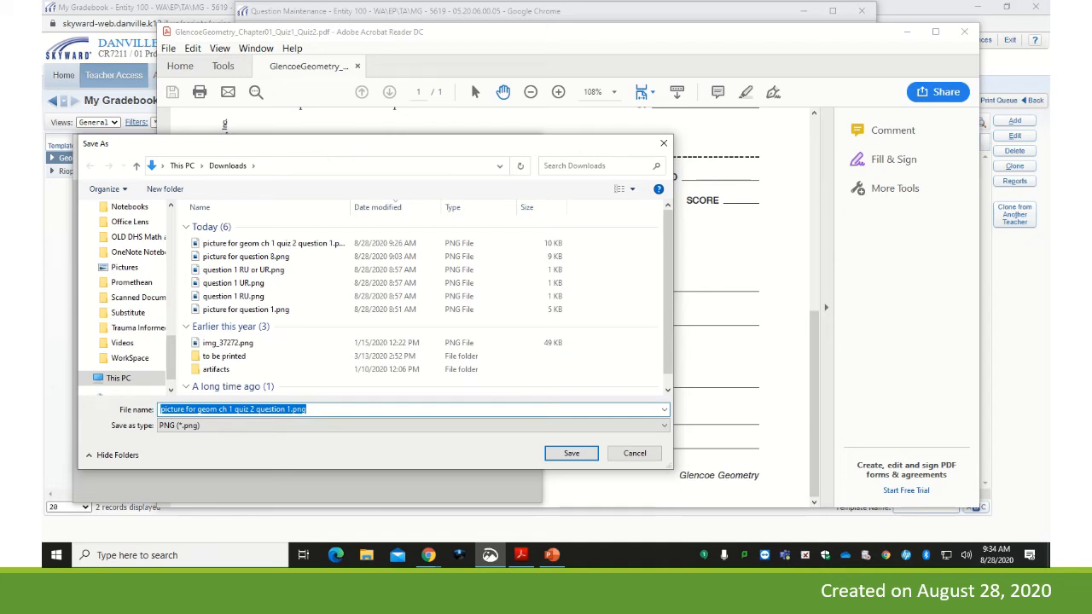
text(Picture for )
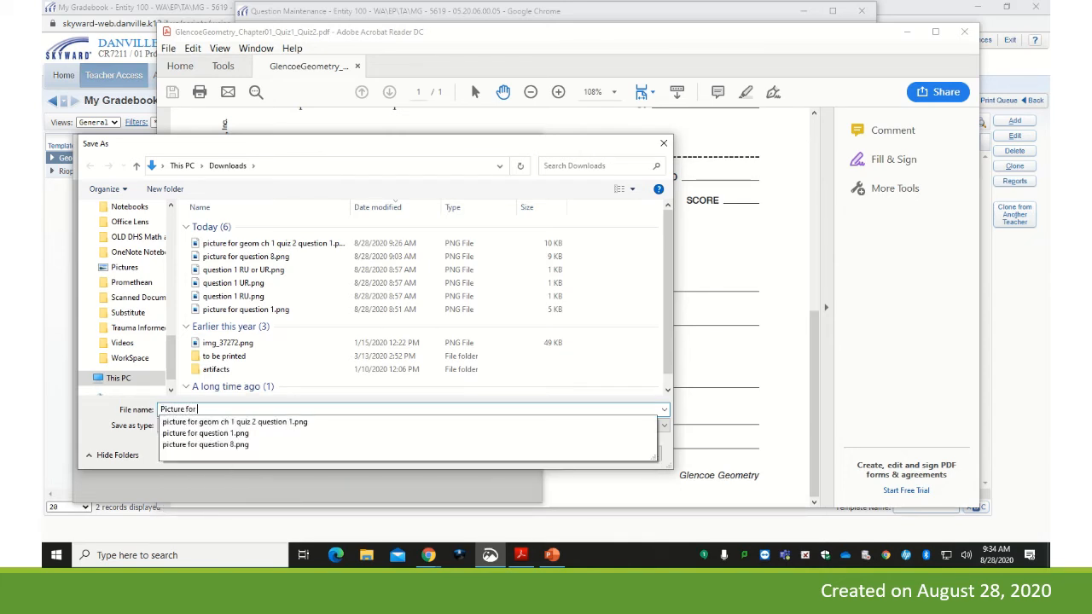
text(geom ch)
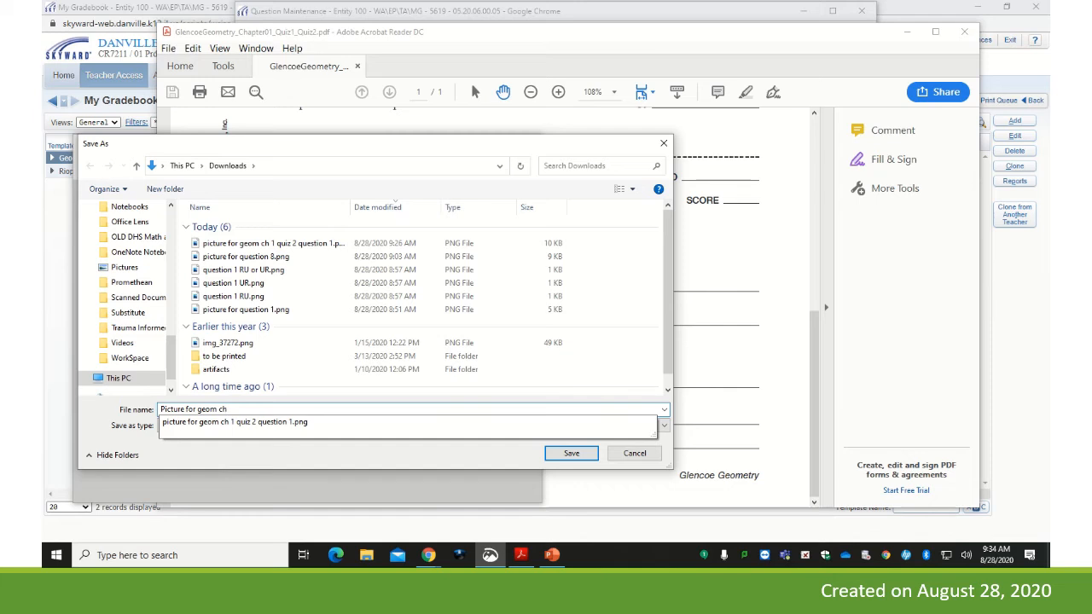
text( 1 quiz 2 question 2)
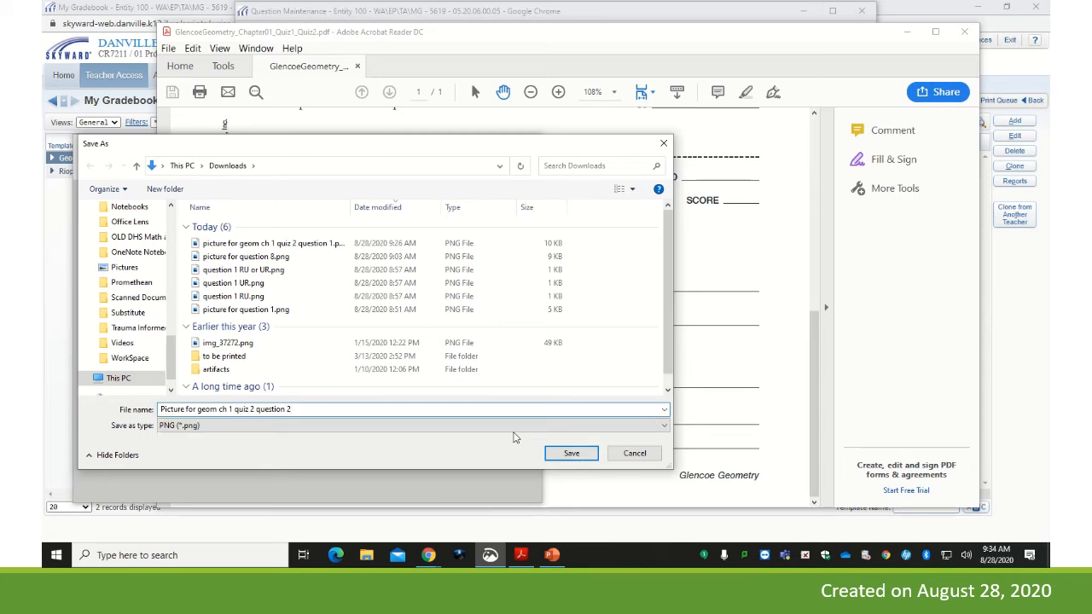
click(573, 456)
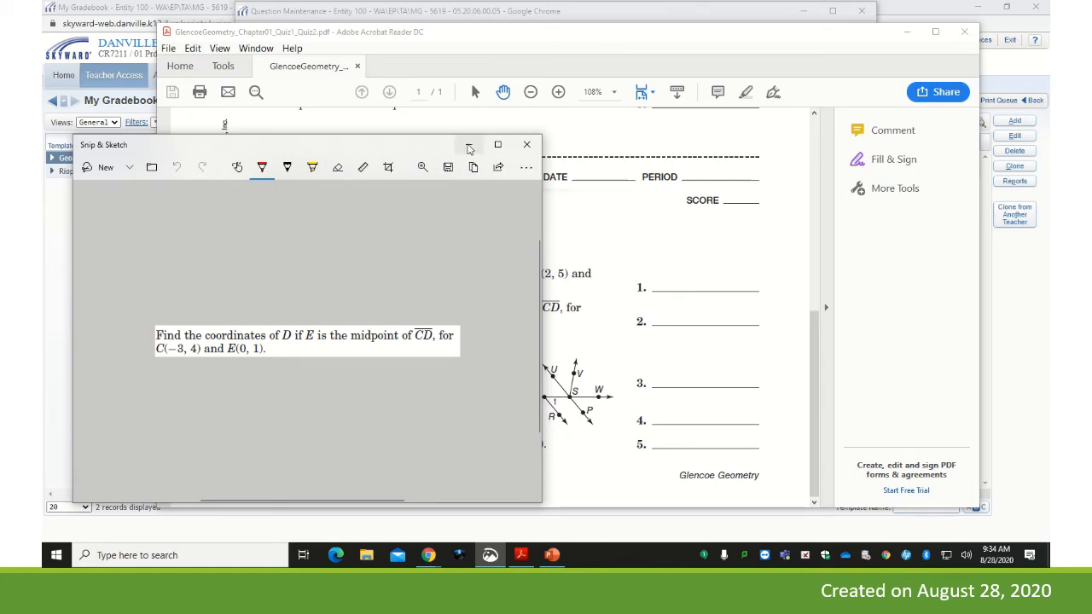
- Return to the Skyward question form, upload "Picture for geom ch 1 quiz 2 question 2.png" and insert it as the question content
click(469, 144)
click(907, 32)
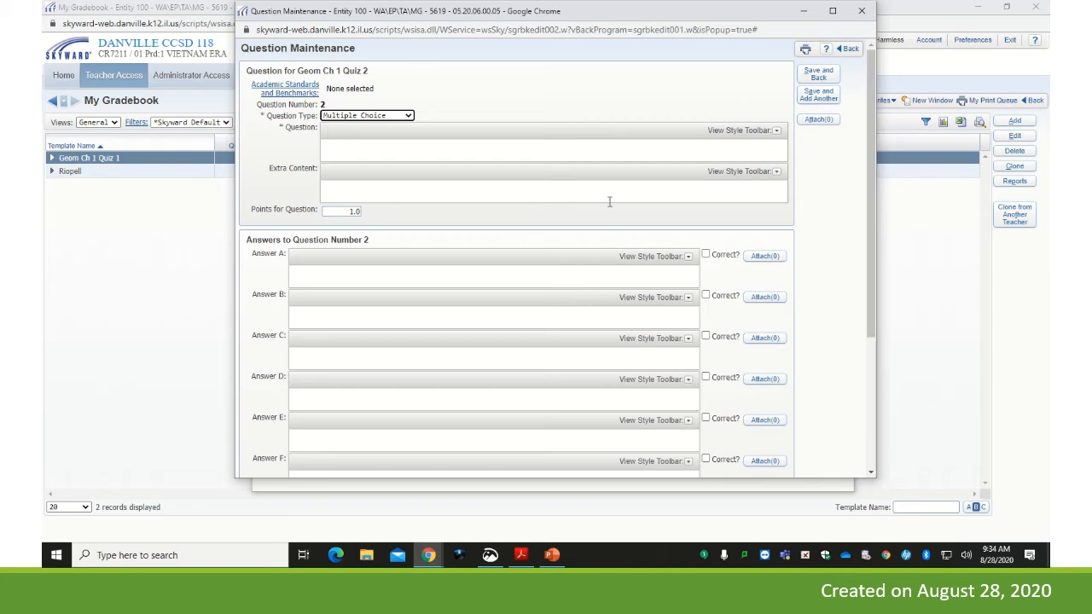
click(609, 154)
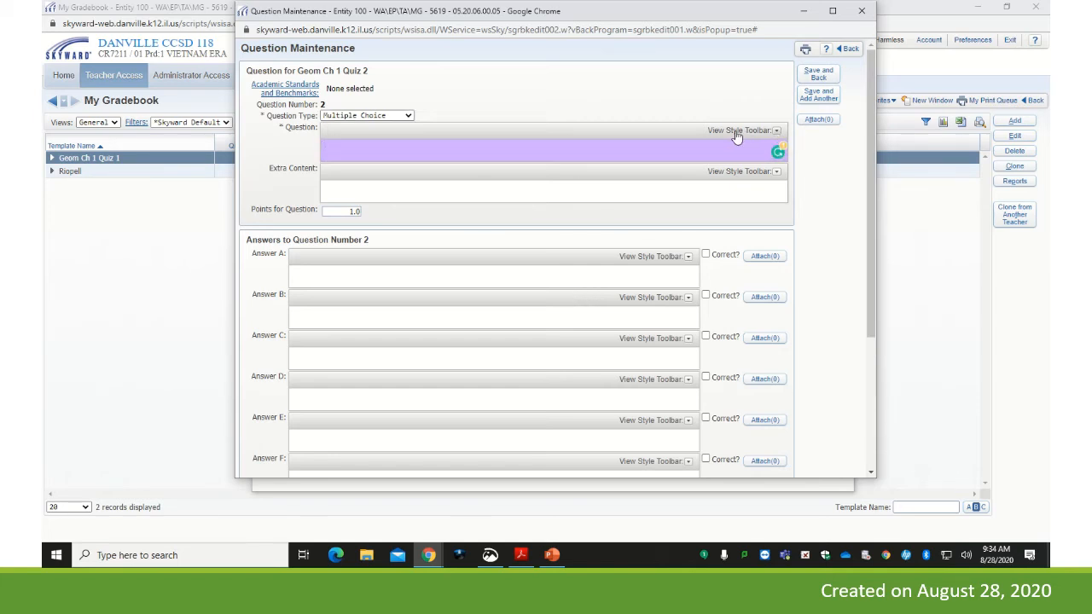
click(777, 130)
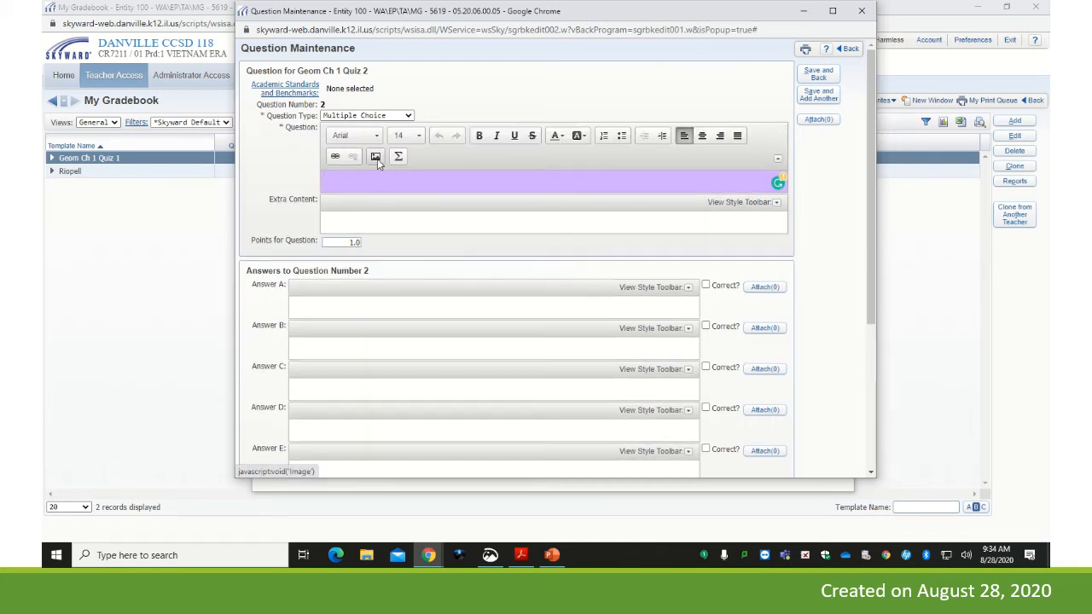
click(377, 158)
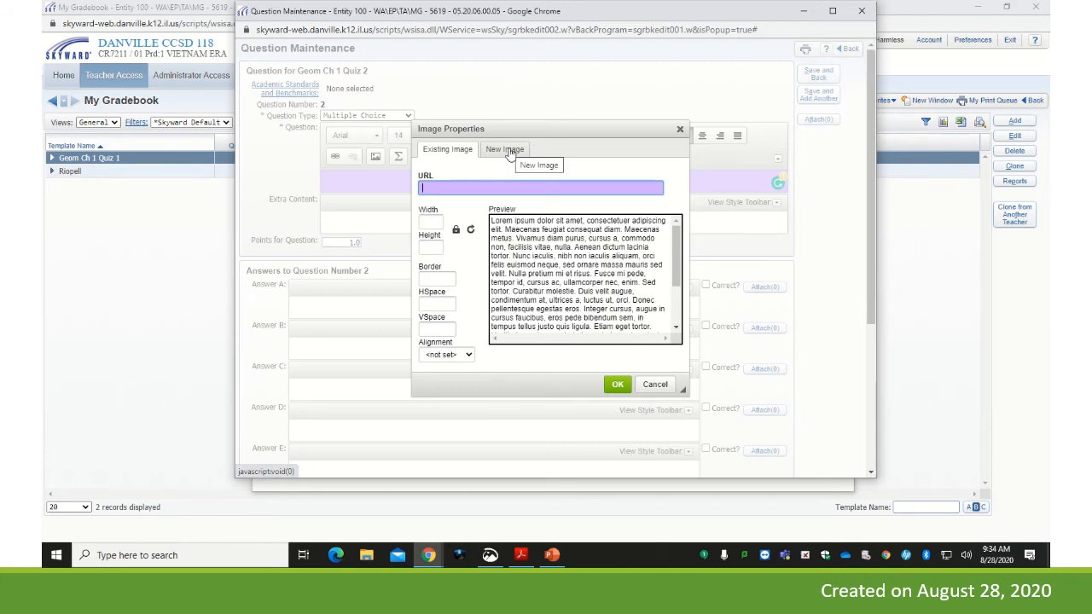
click(510, 153)
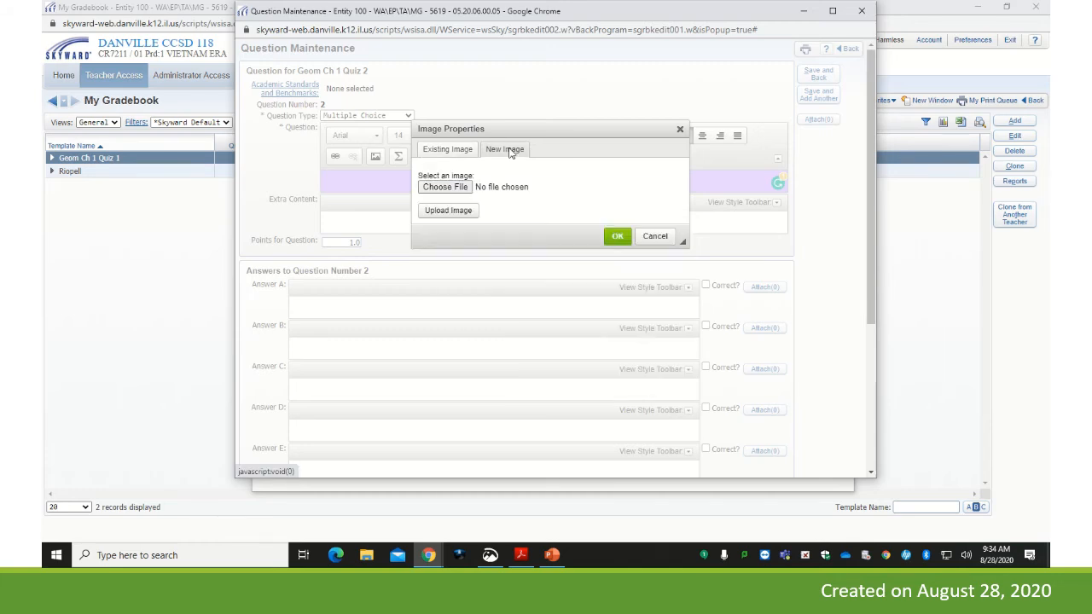
click(456, 192)
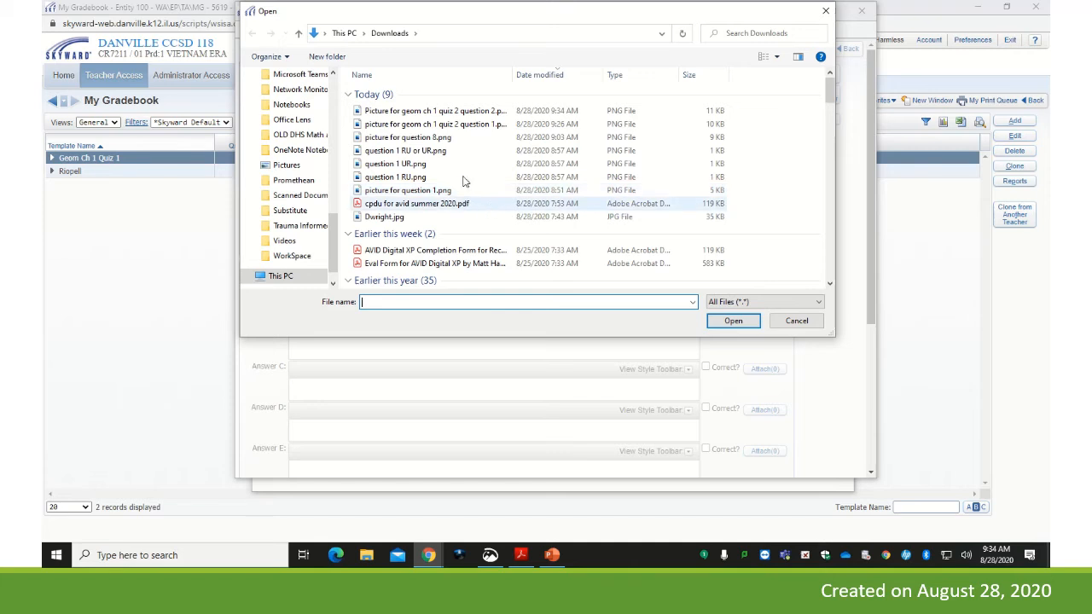
click(458, 116)
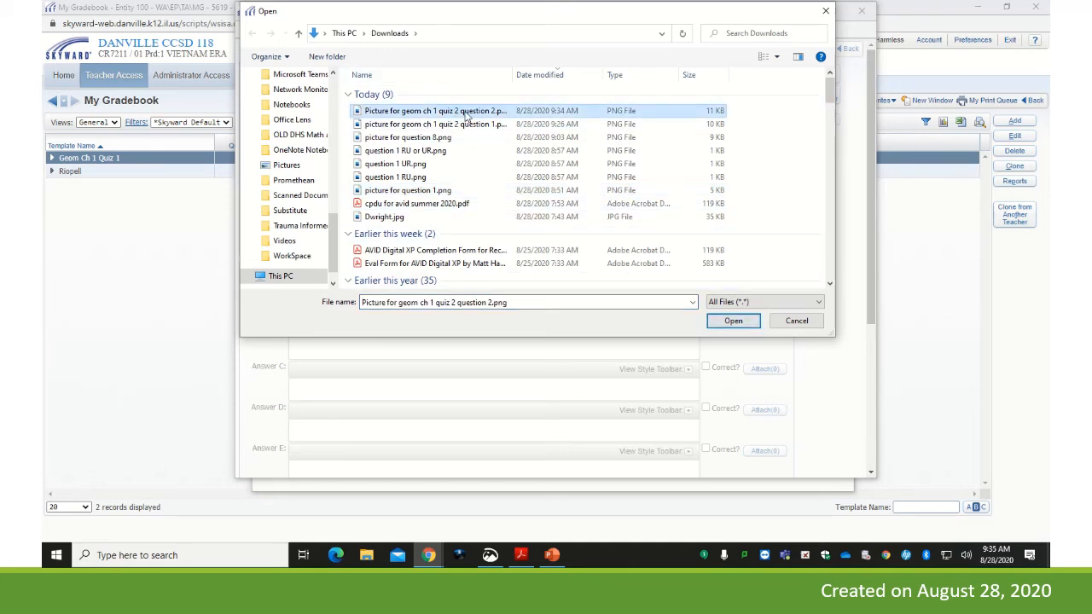
double_click(466, 116)
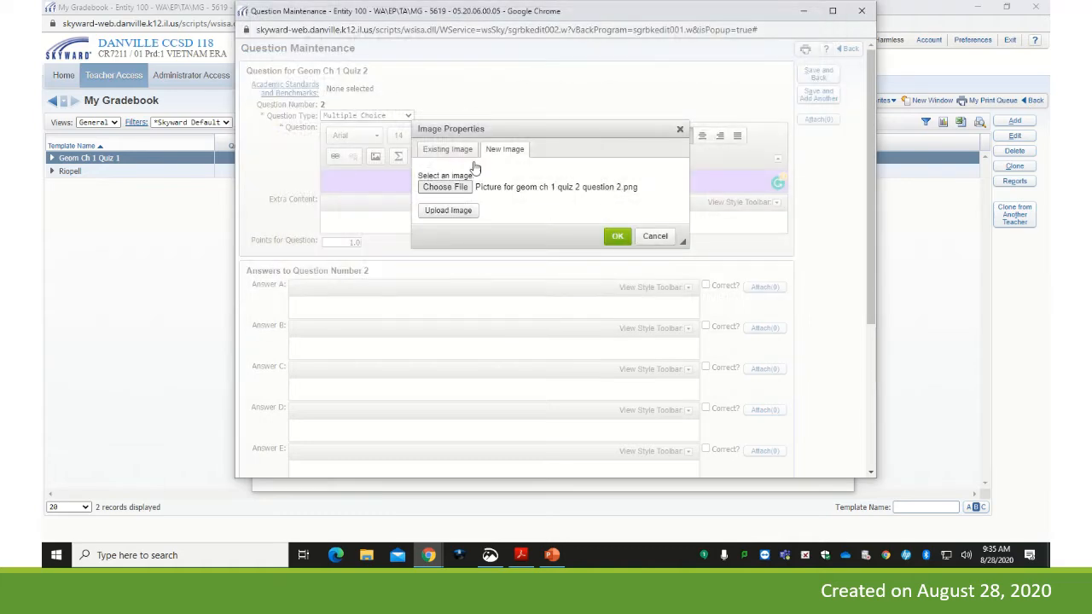
click(461, 212)
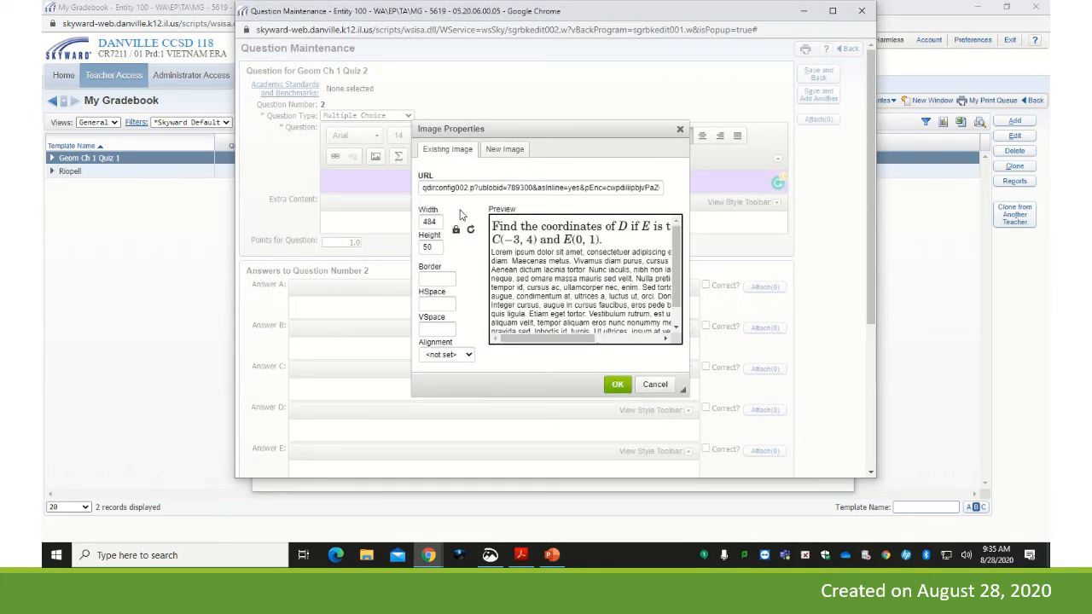
click(617, 384)
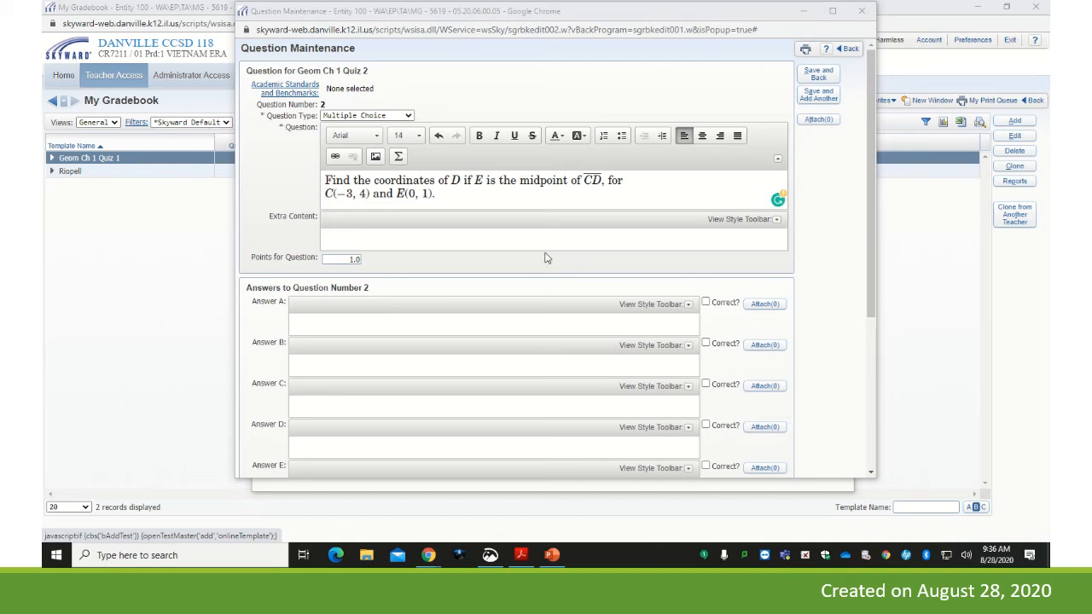
- Enter (3, -2) as plain text in Answer A and expand that answer's formatting options
click(522, 318)
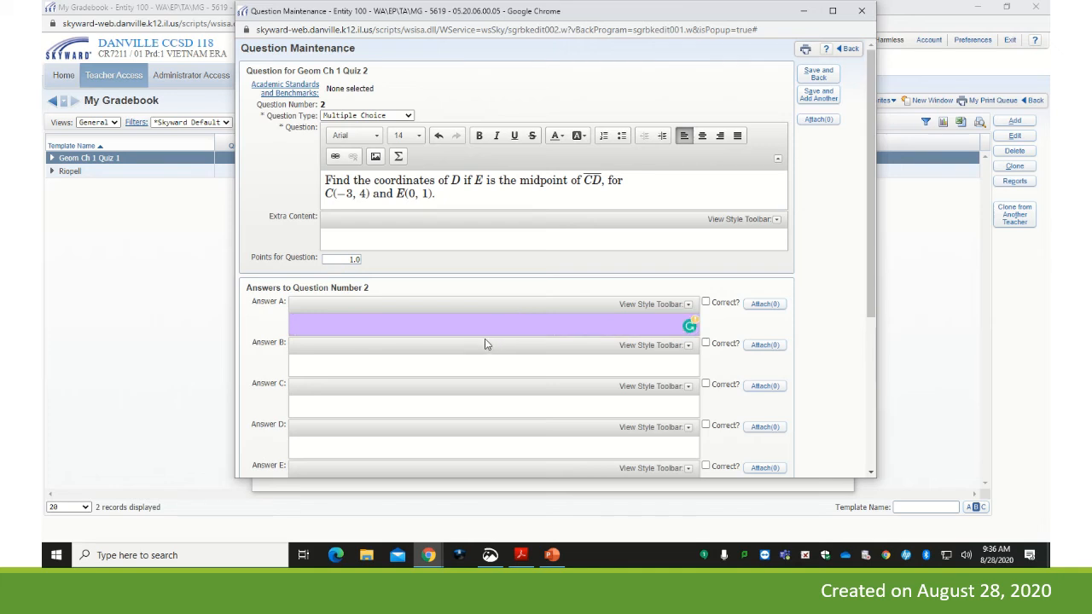
text((3, -2)
click(688, 306)
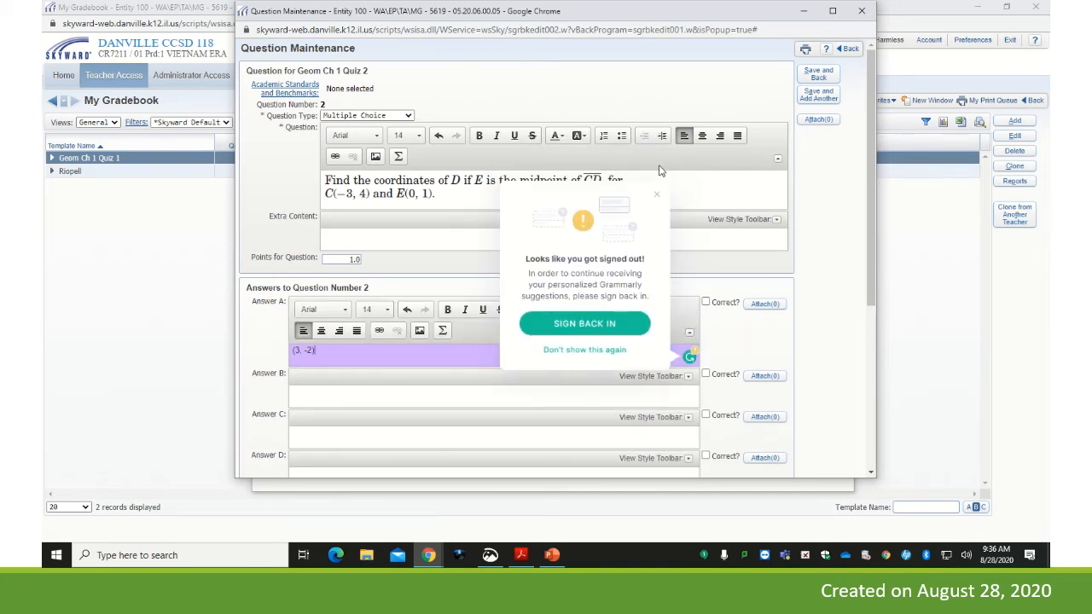
click(658, 198)
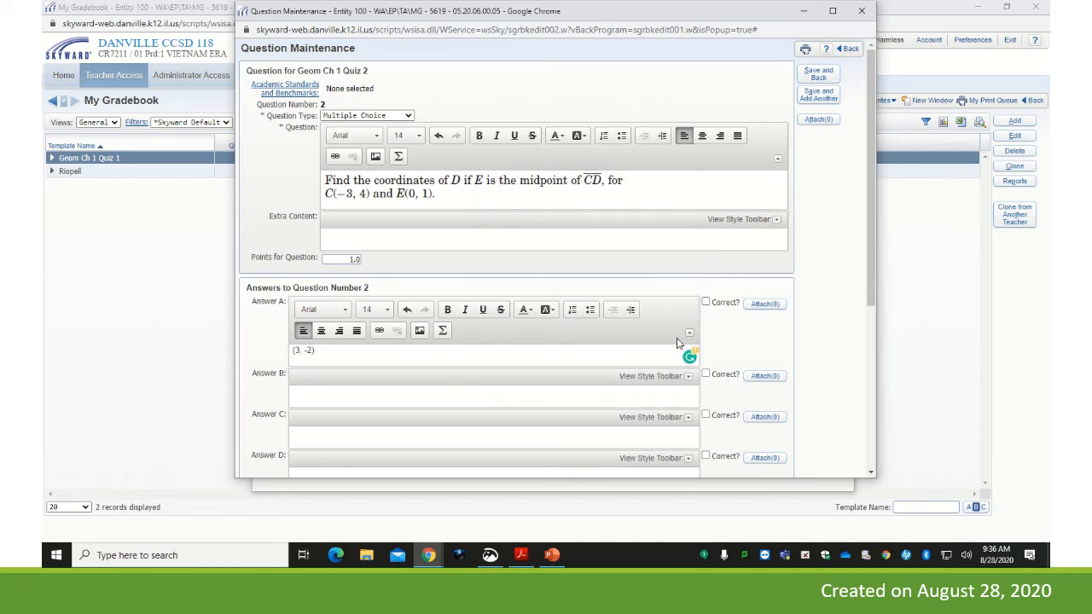
- Replace the plain text in Answer A with the expression (3,-2) built in the Equation Editor
click(331, 353)
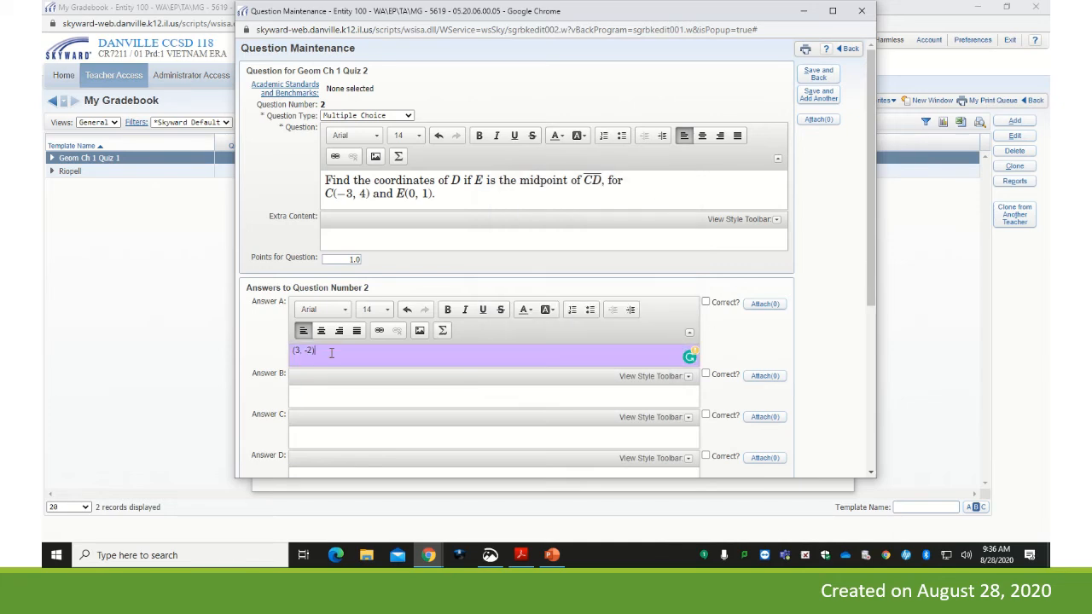
key(BackSpace)
click(443, 332)
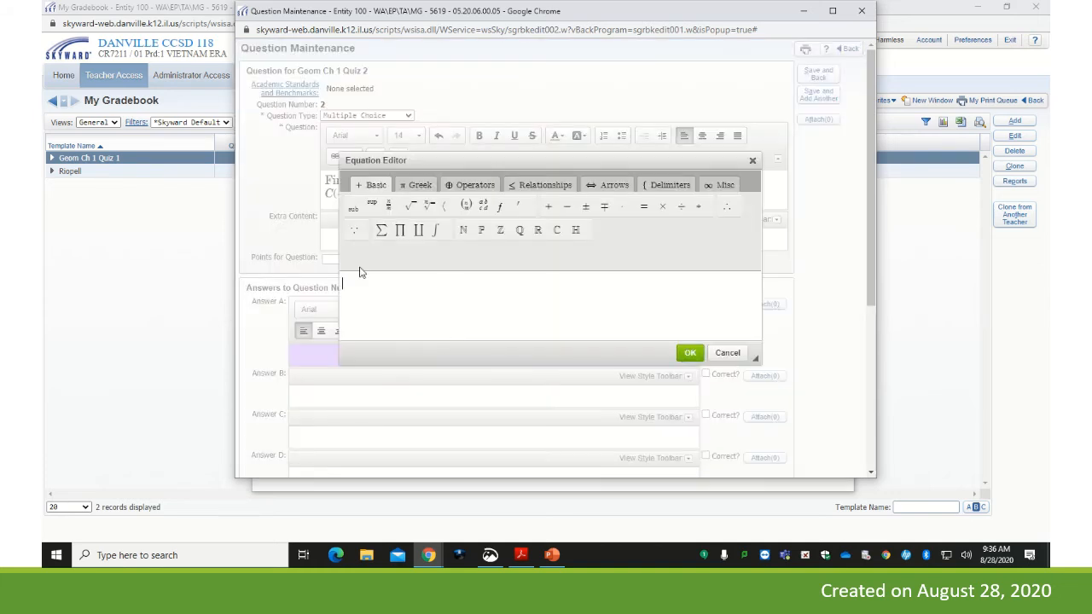
text((3,)−2)
key(BackSpace)
key(BackSpace)
key(BackSpace)
text((3,-2))
click(689, 353)
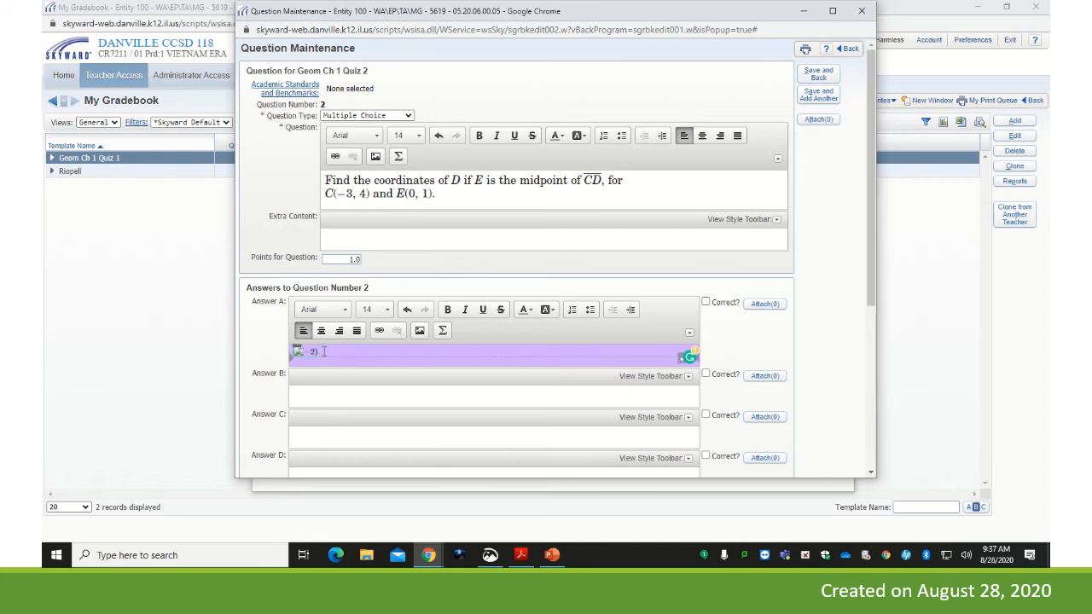
- Insert (-2,3) as an equation in Answer B and mark Answer A as the correct choice
click(315, 395)
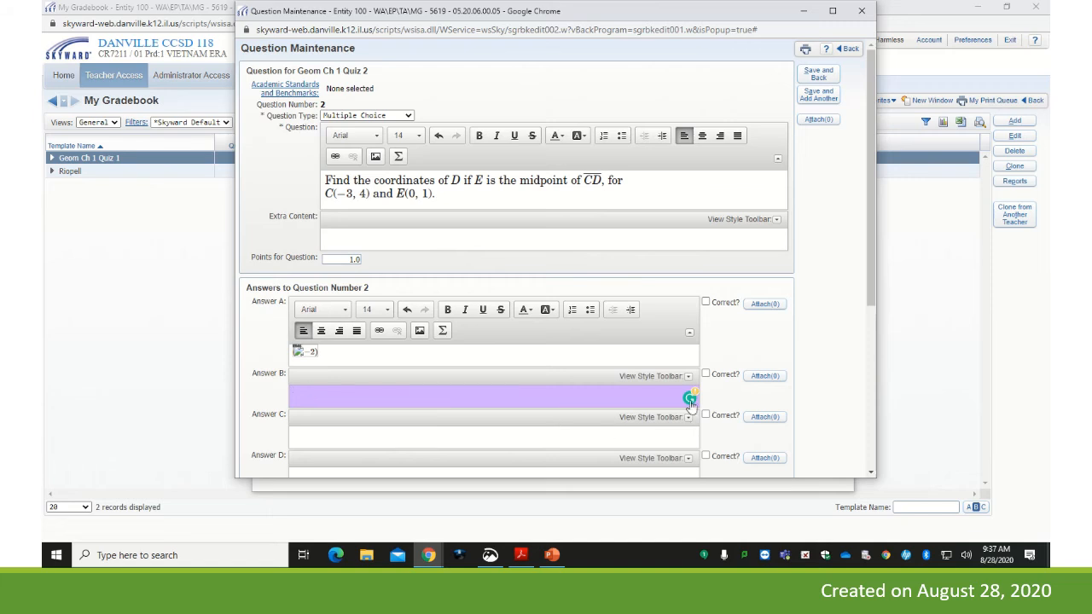
click(442, 403)
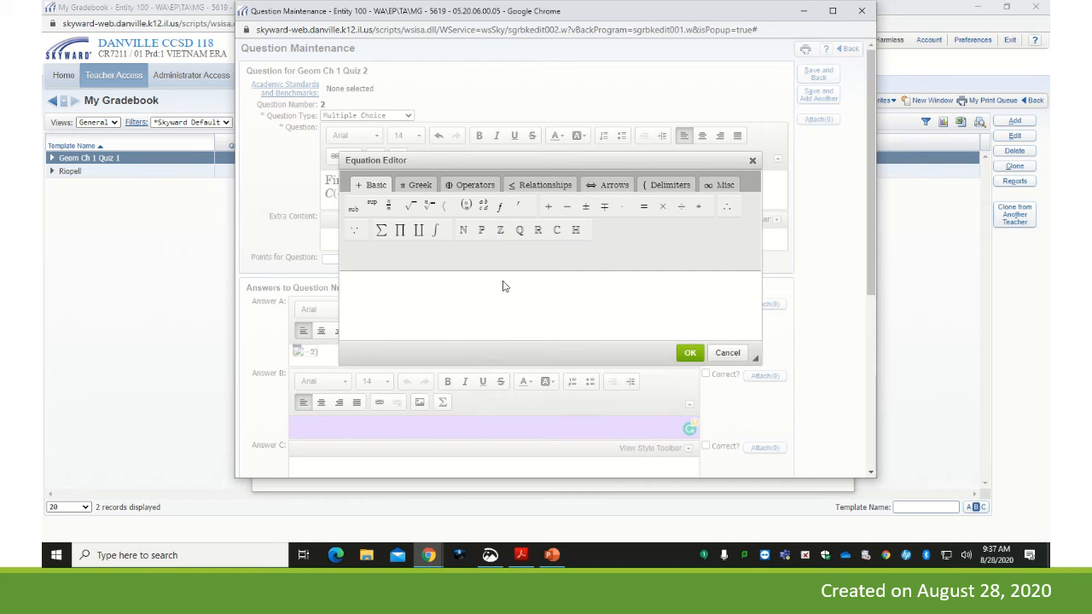
text(()
text(-2)
text(,3)
click(691, 353)
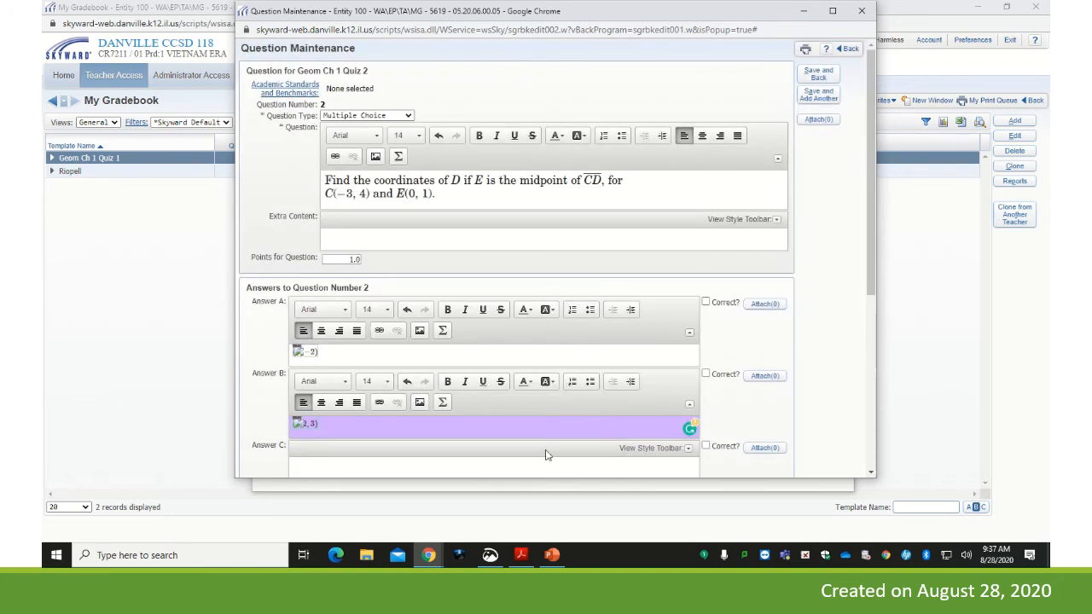
click(705, 303)
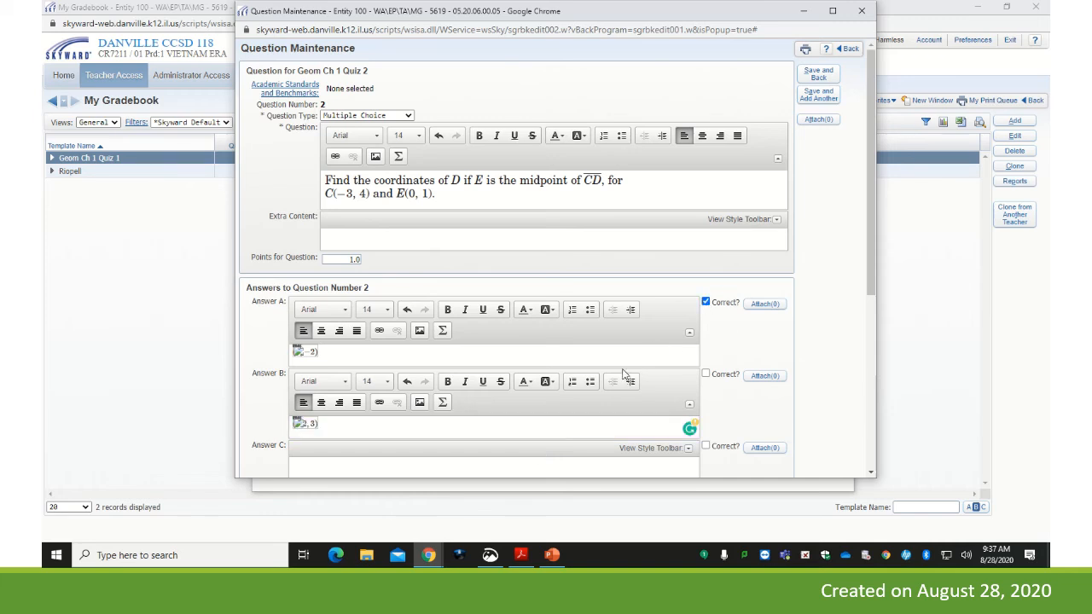
- Expand the formatting options of Answer C and insert (-3,2) there as an equation built in the Equation Editor
scroll(664, 384, down, 3)
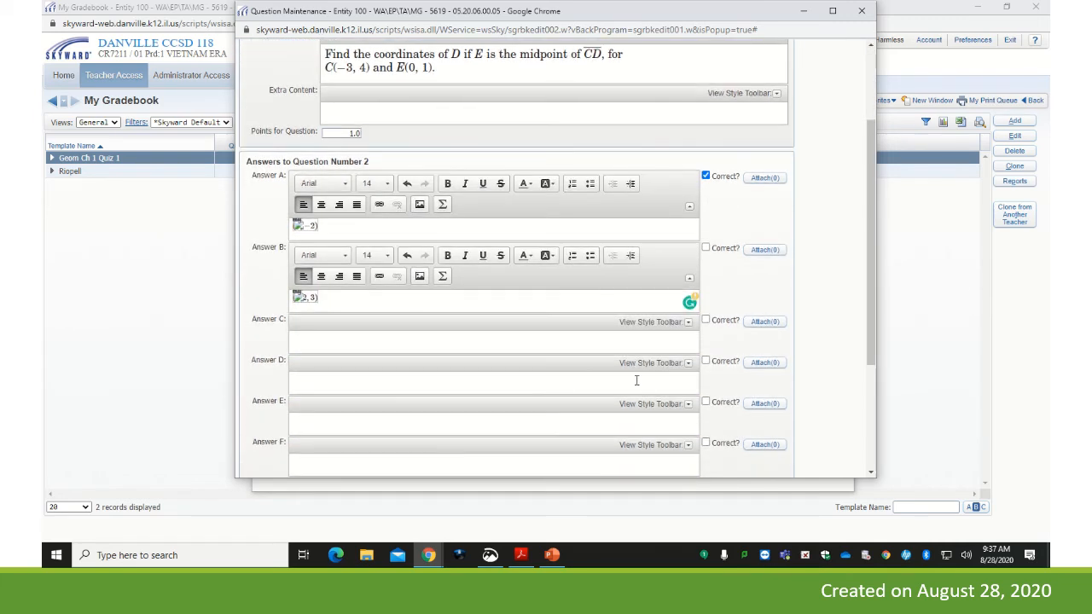
click(541, 343)
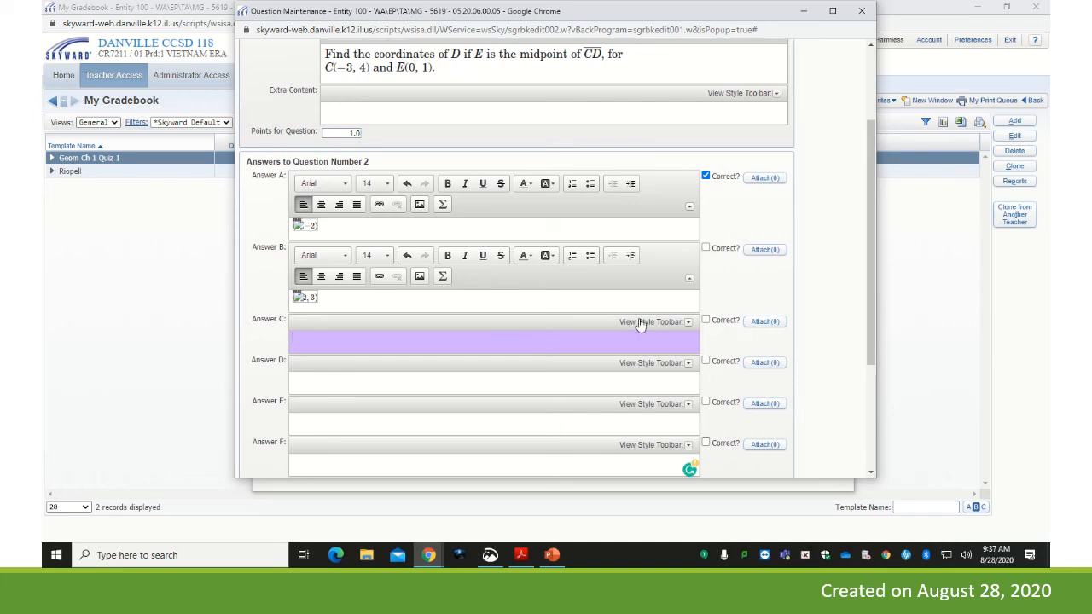
click(442, 275)
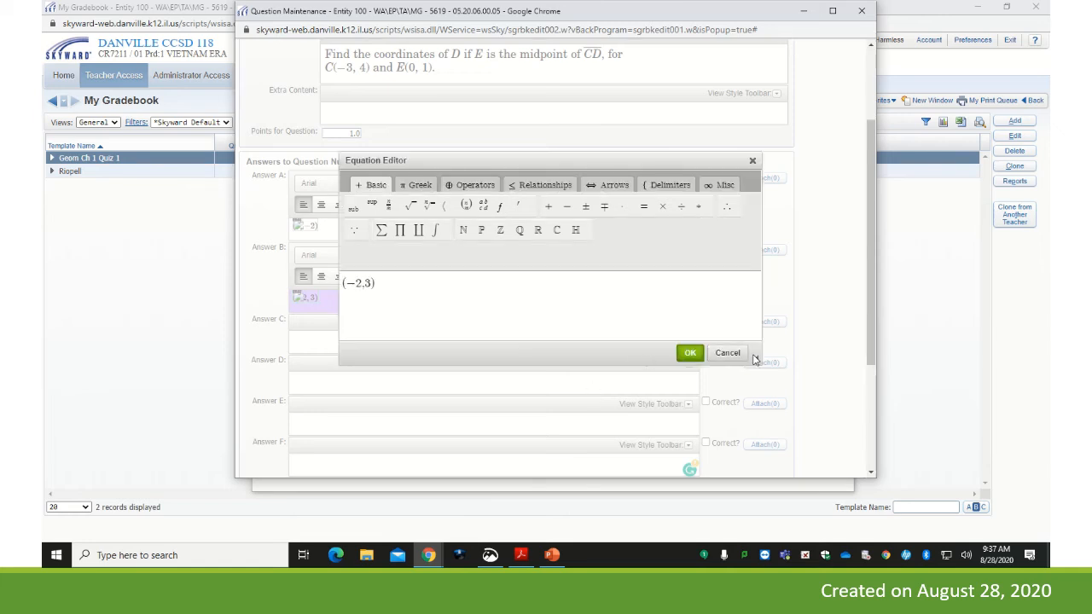
click(728, 353)
click(497, 342)
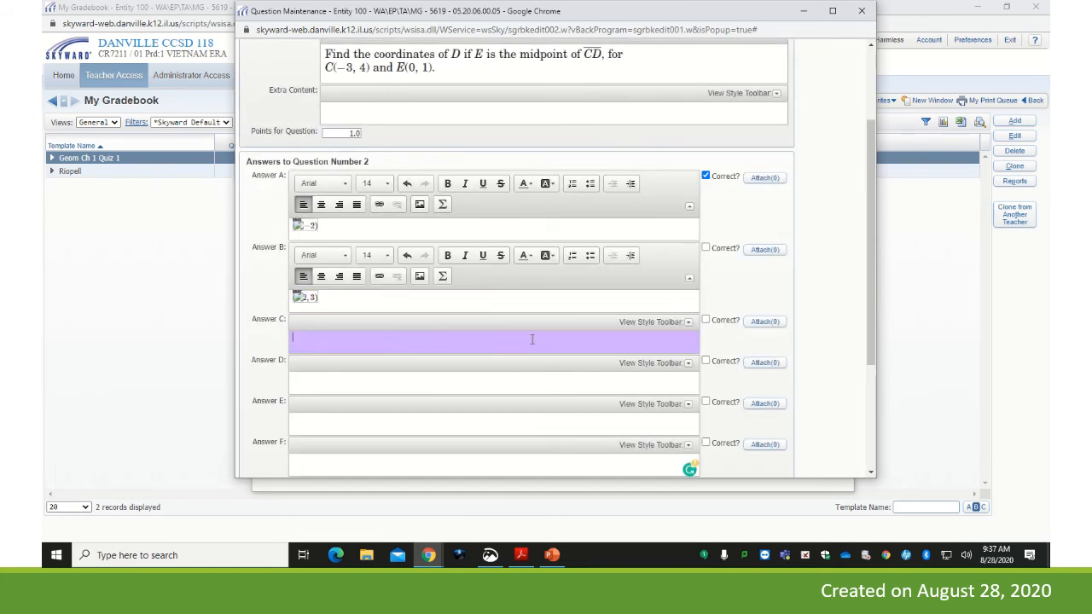
click(688, 324)
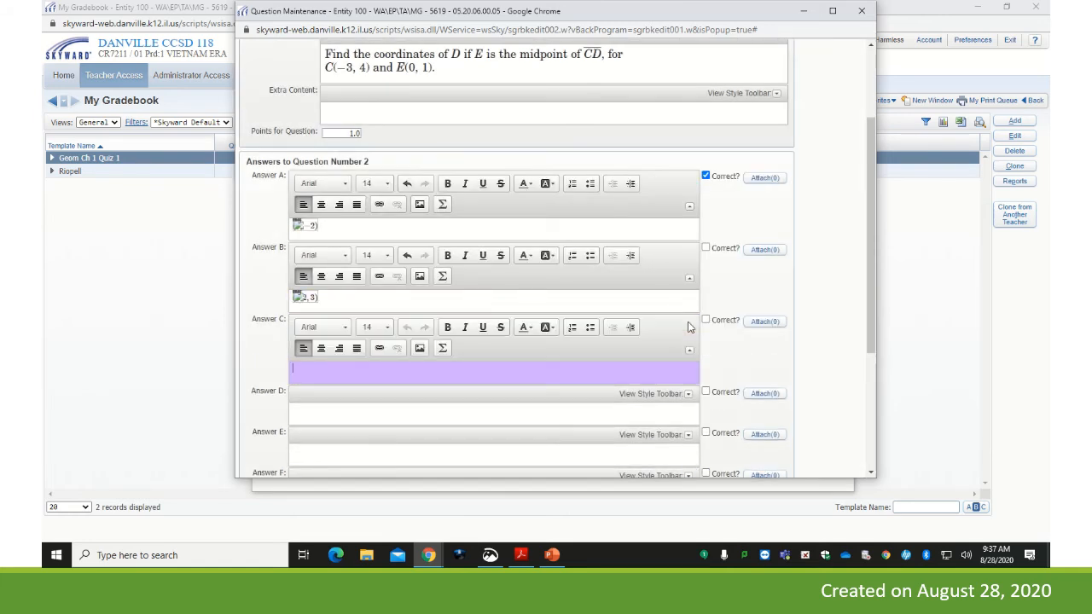
click(443, 348)
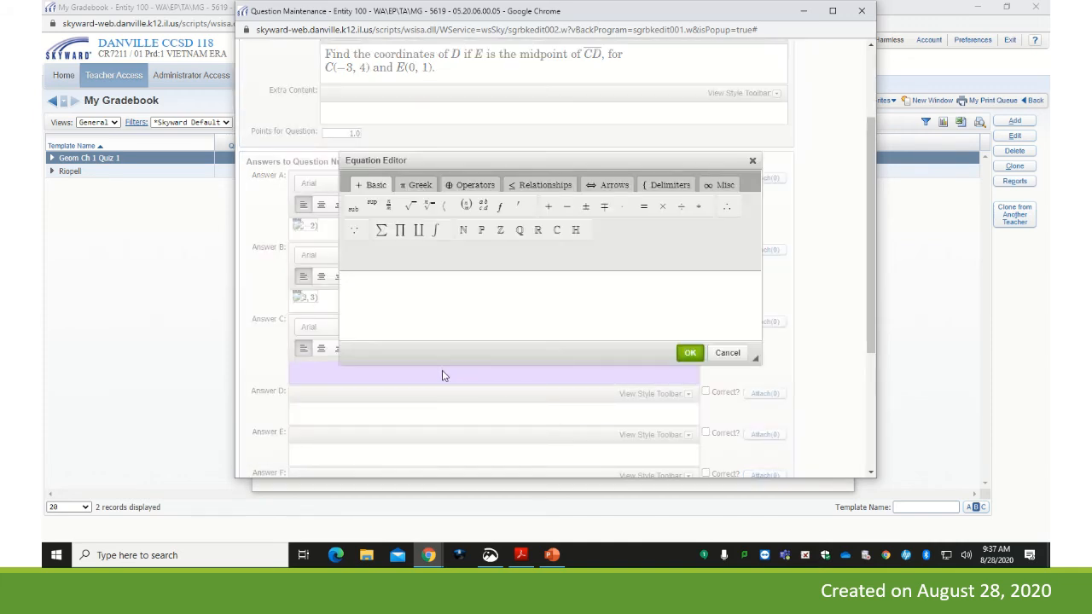
click(417, 282)
text((-3,2)
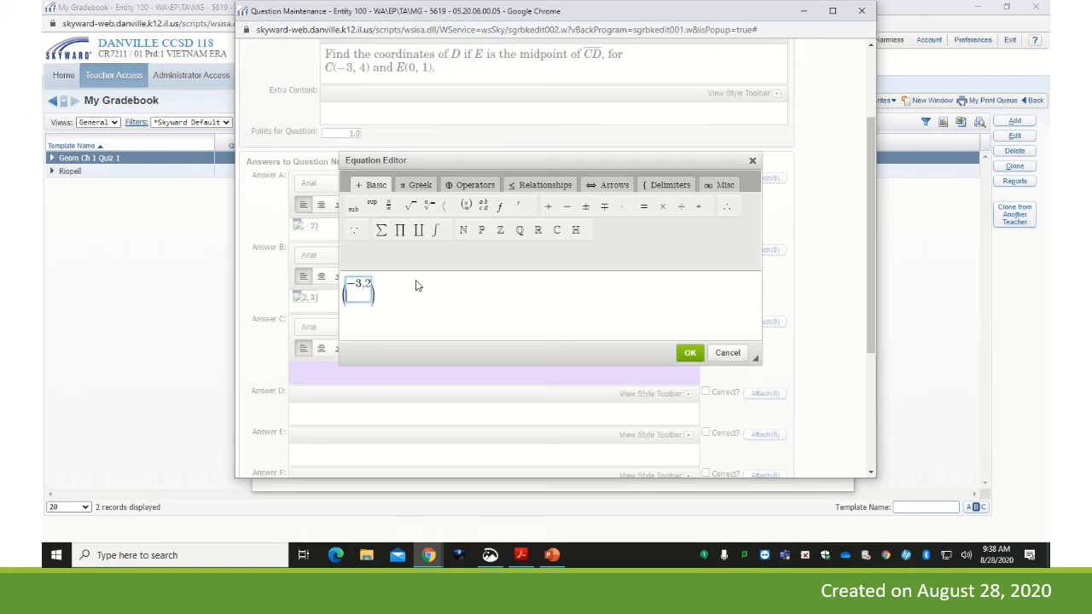
click(691, 354)
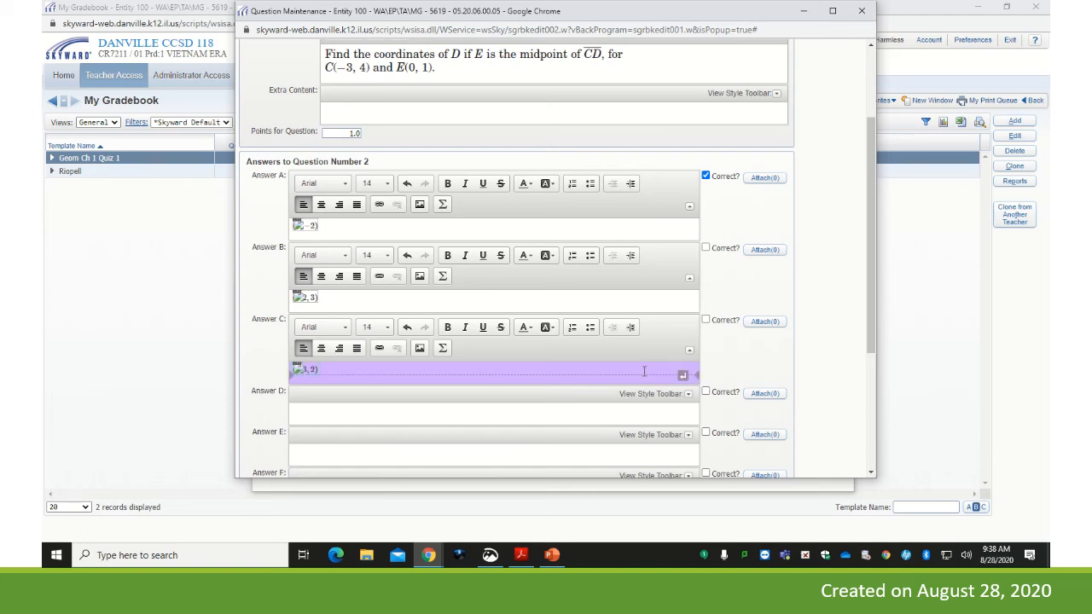
- Save multiple-choice question 2 to the template, reopen it for editing, and save it with 2.0 points
scroll(785, 361, up, 3)
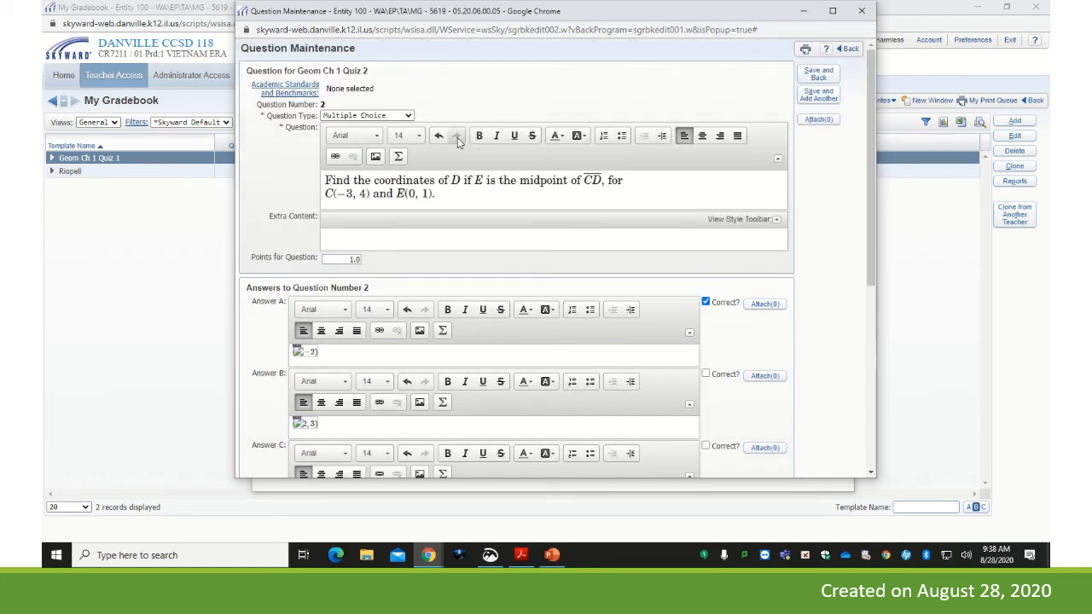
scroll(669, 247, down, 10)
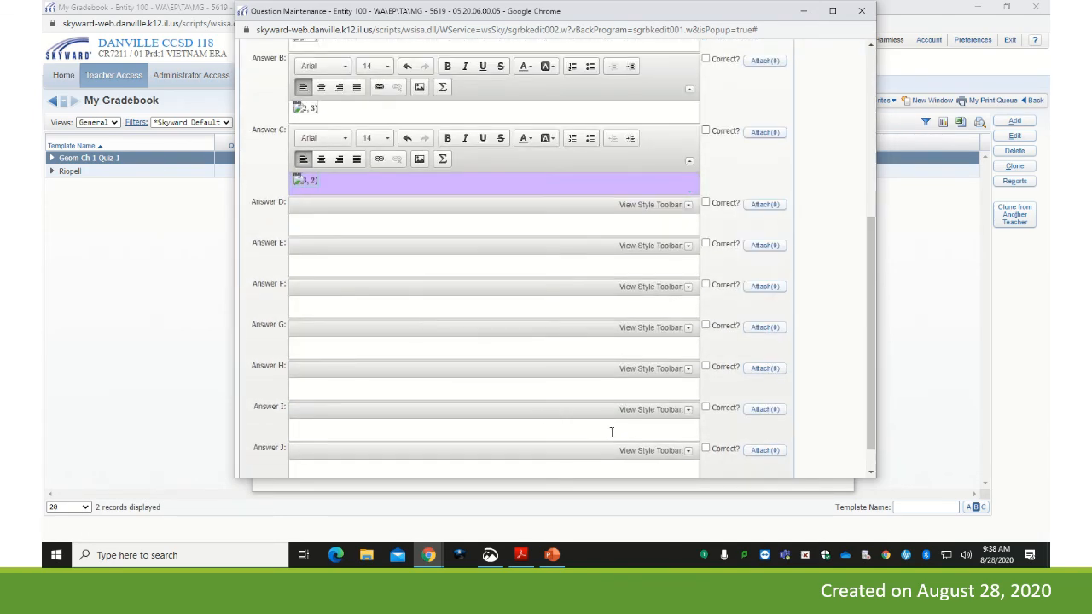
scroll(613, 432, up, 10)
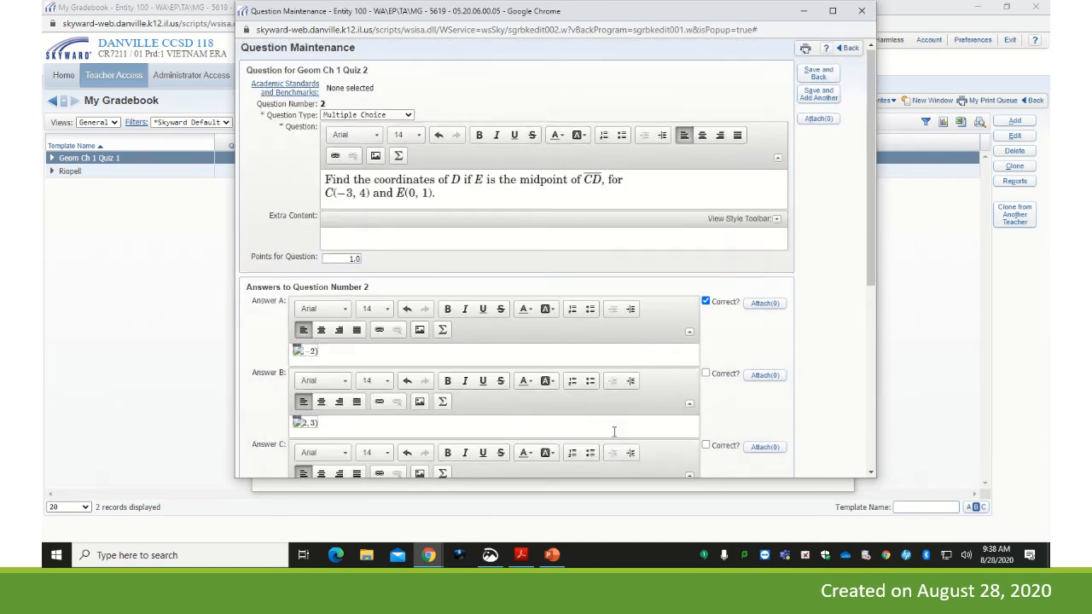
click(820, 74)
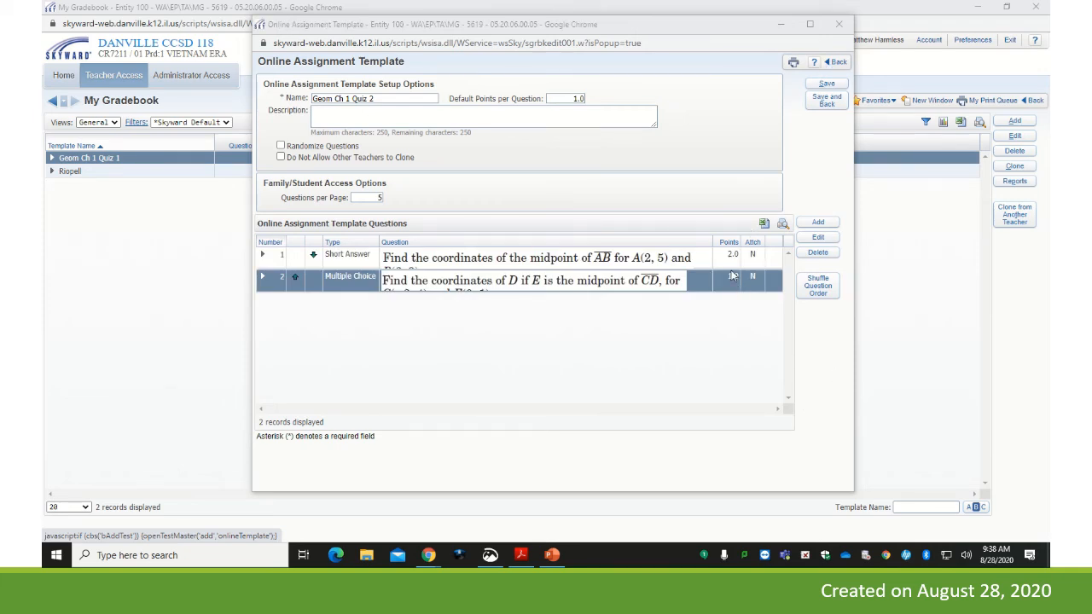
click(816, 240)
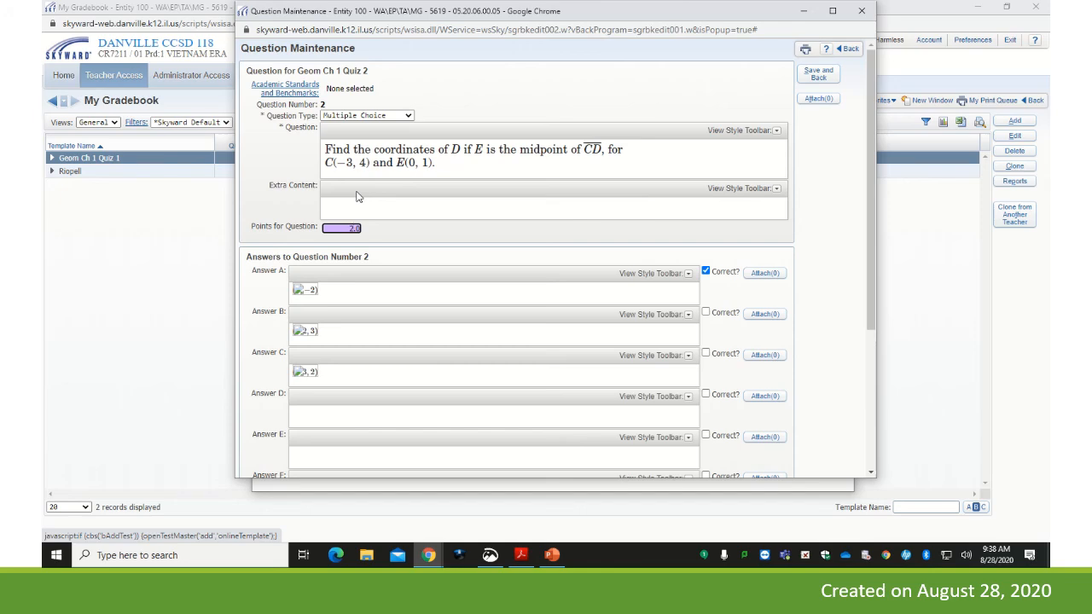
click(827, 76)
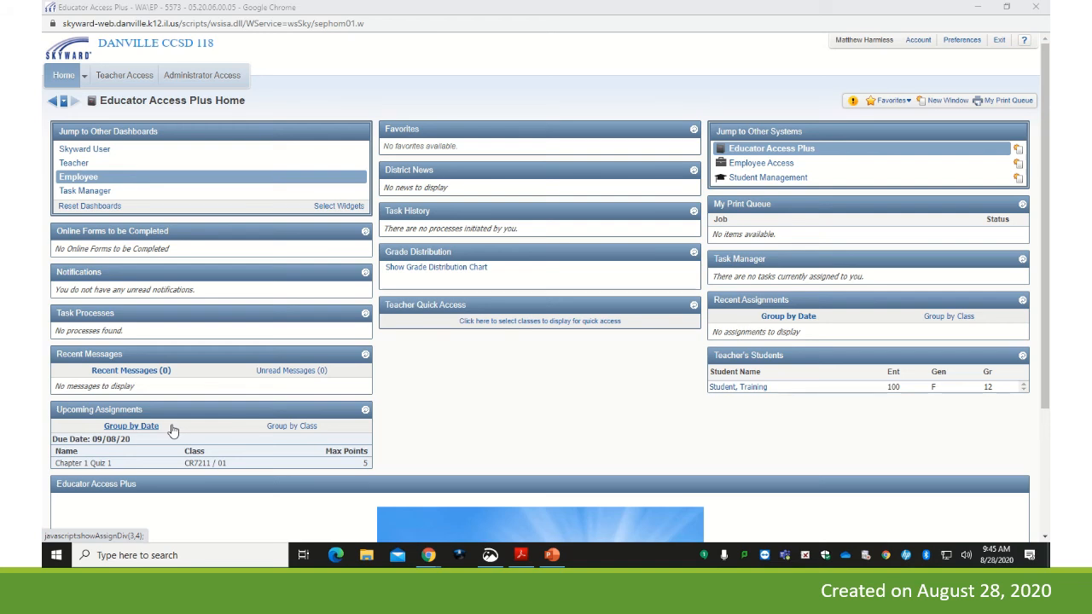
- Go to My Gradebook and open the Secondary Gradebook for the VIETNAM ERA class
click(127, 74)
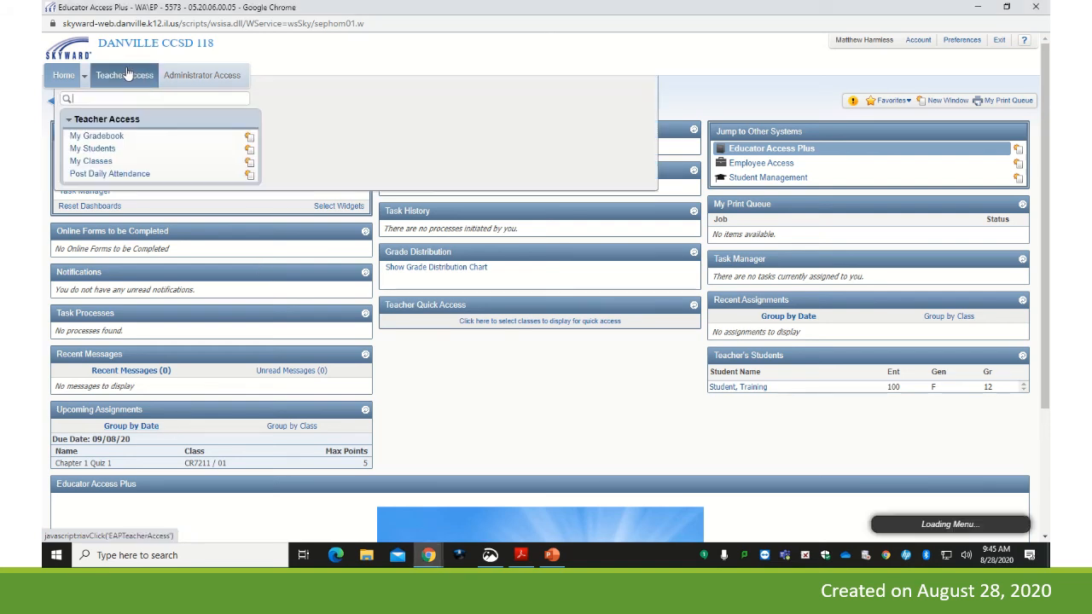
click(109, 137)
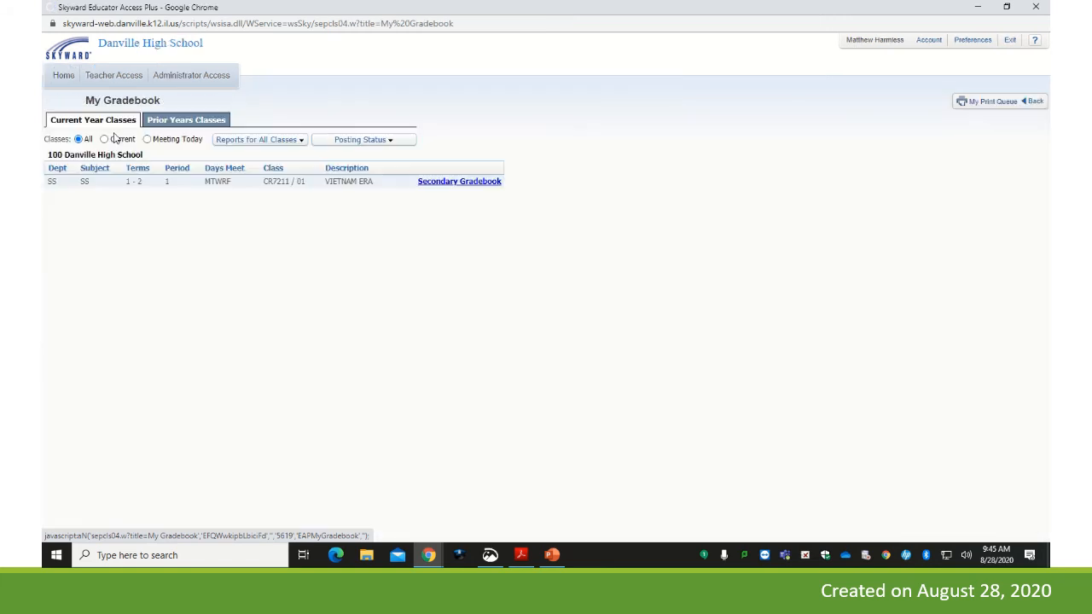
click(489, 182)
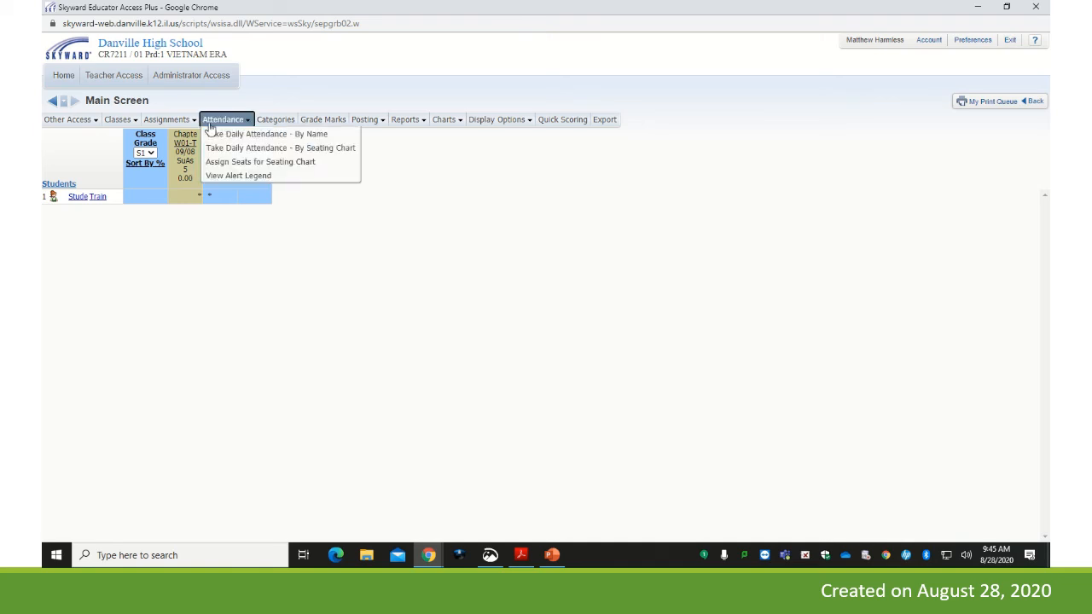
- Start a new assignment in the Summative Assessment category with the description Ch 1 Quiz 2
mouse_move(171, 120)
click(186, 139)
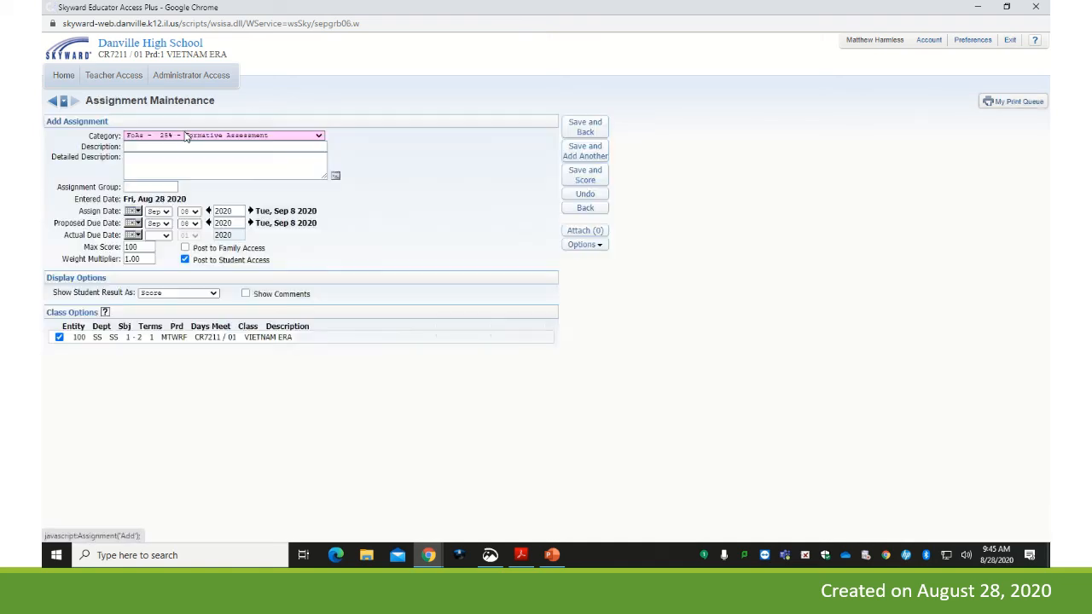
click(203, 139)
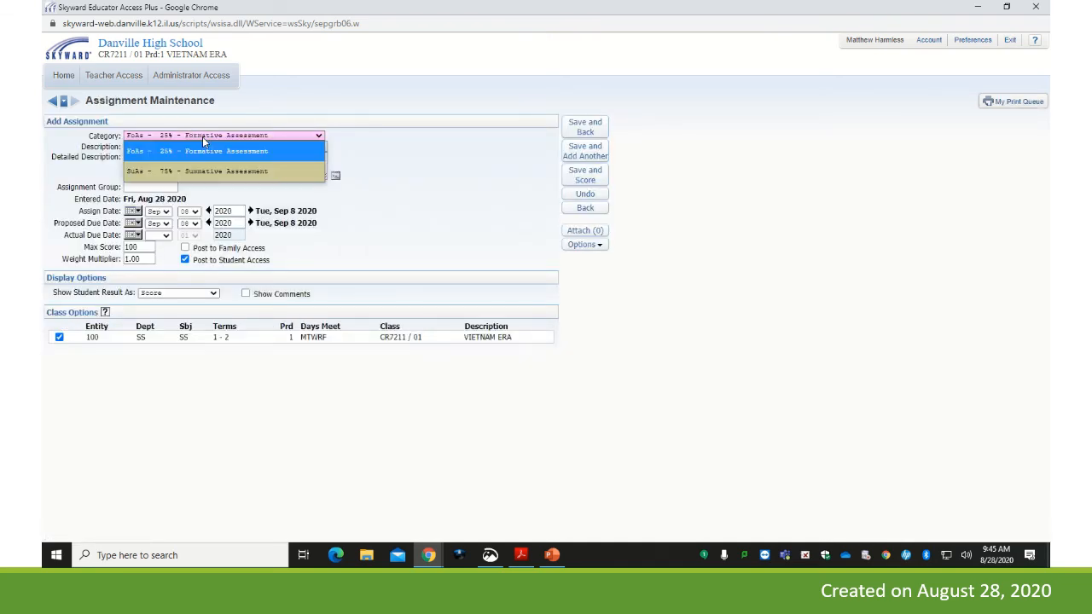
click(217, 174)
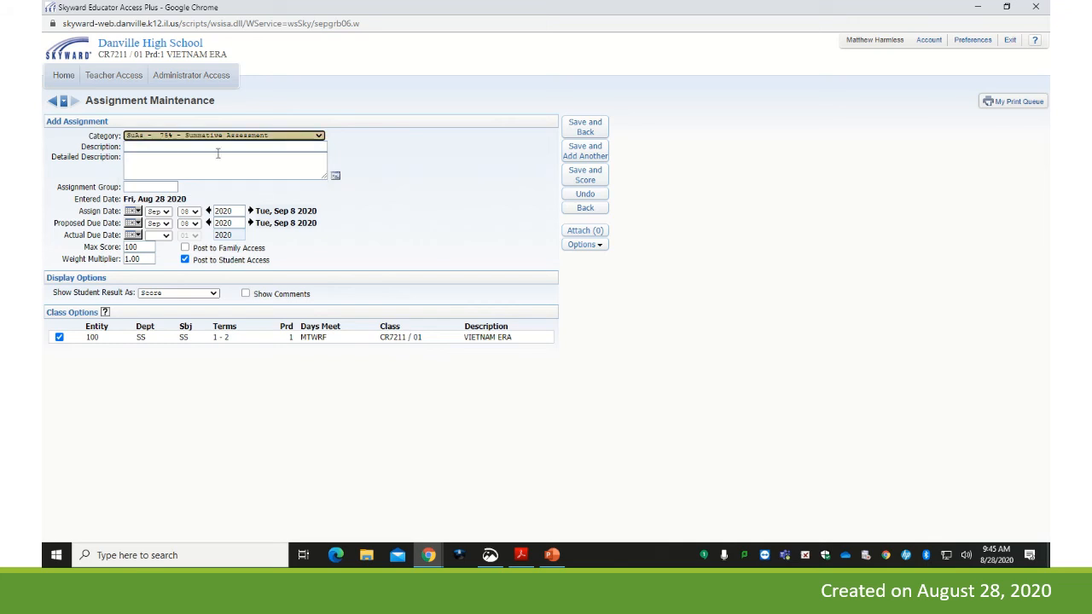
click(220, 146)
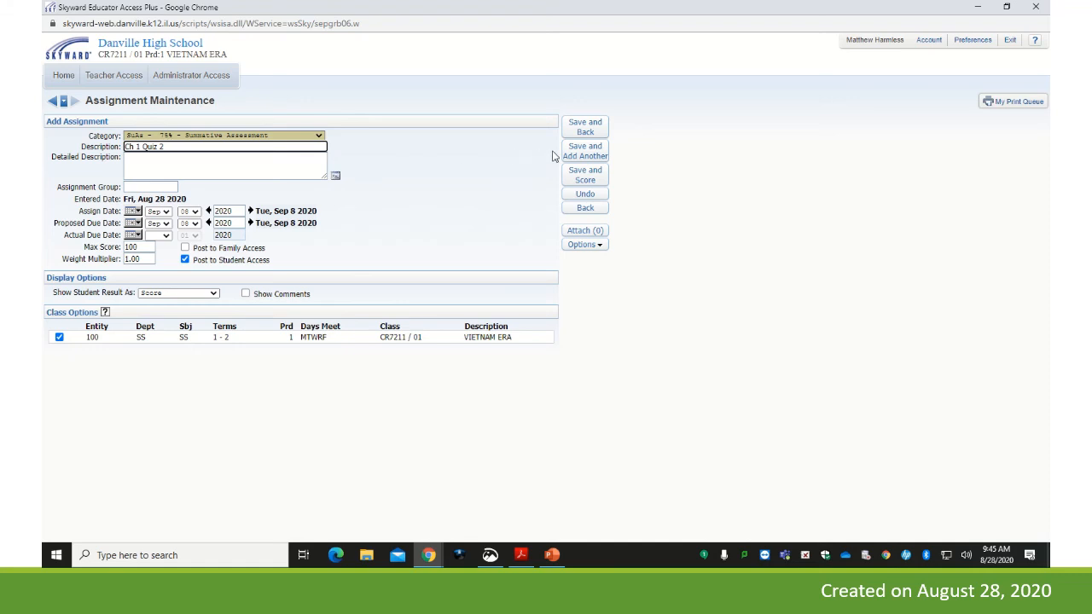
- Clone the personal online assignment template Geom Ch 1 Quiz 2 into the new assignment and save the online assignment with its default settings
click(594, 245)
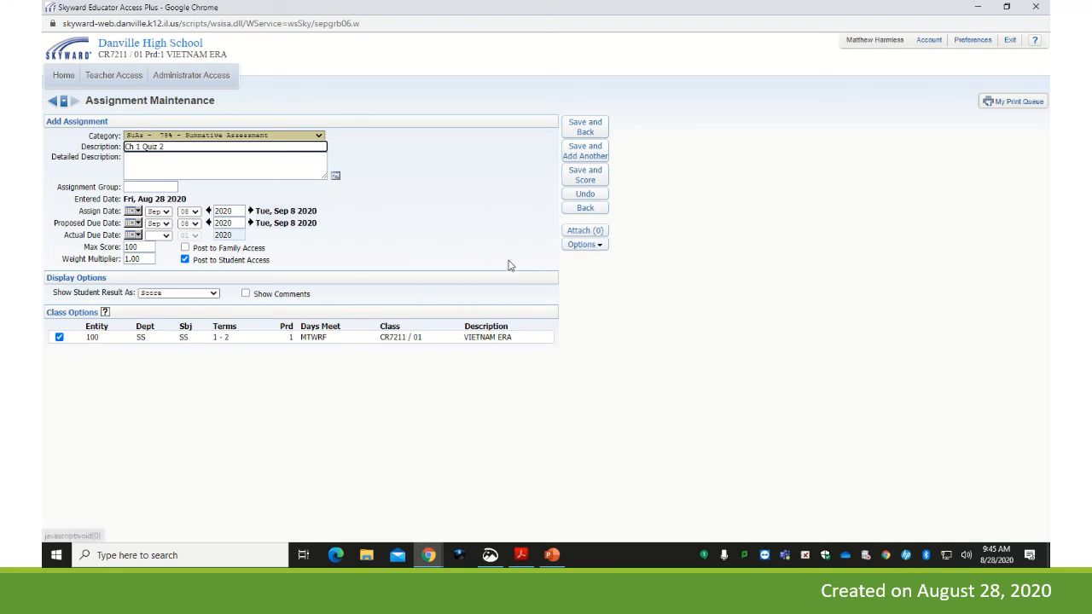
mouse_move(571, 249)
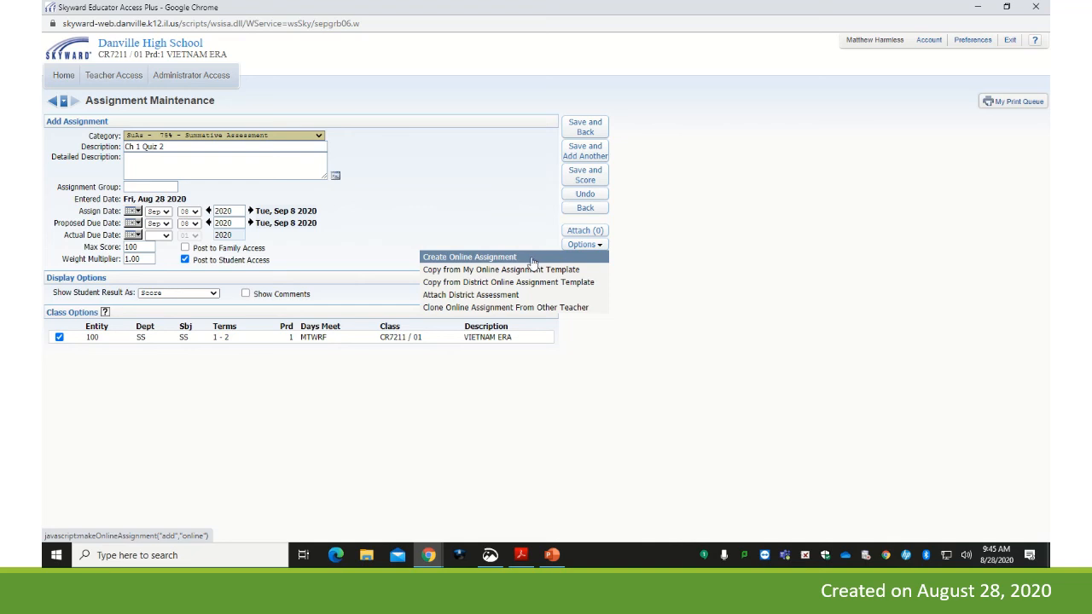
click(574, 271)
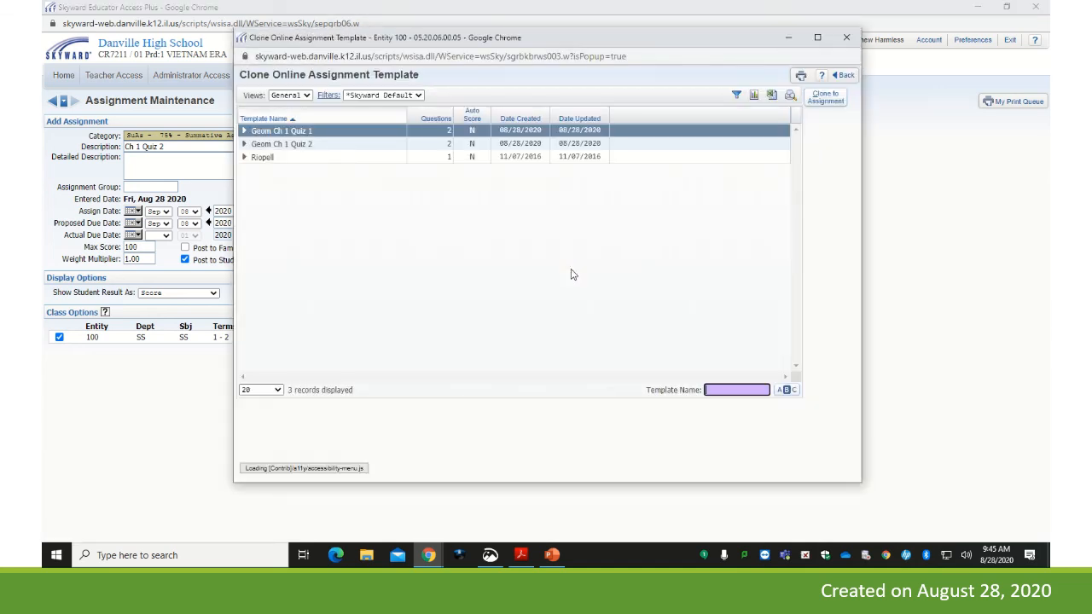
click(307, 145)
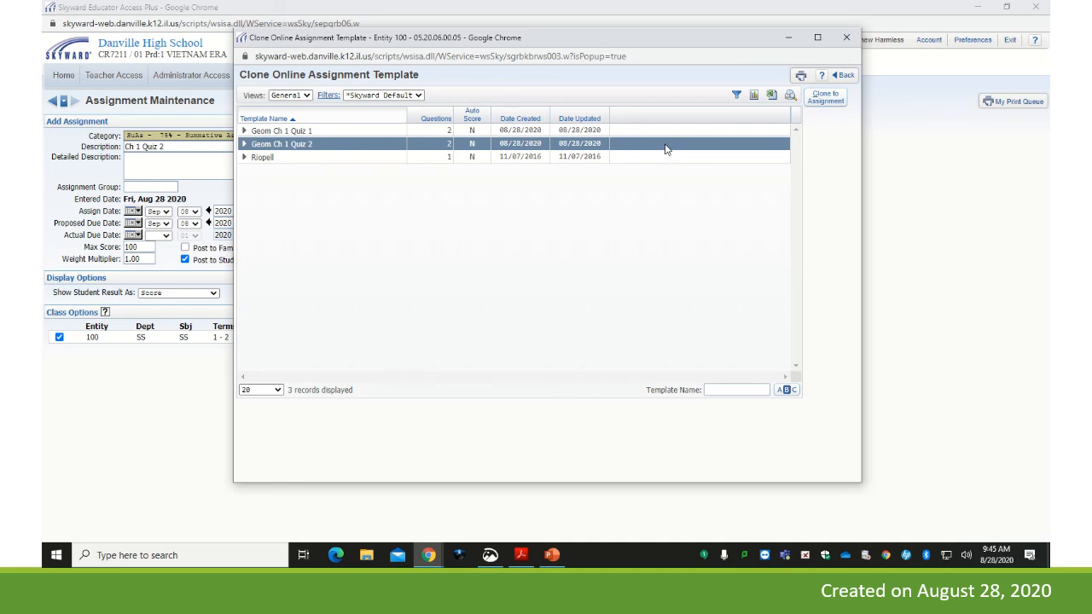
click(826, 98)
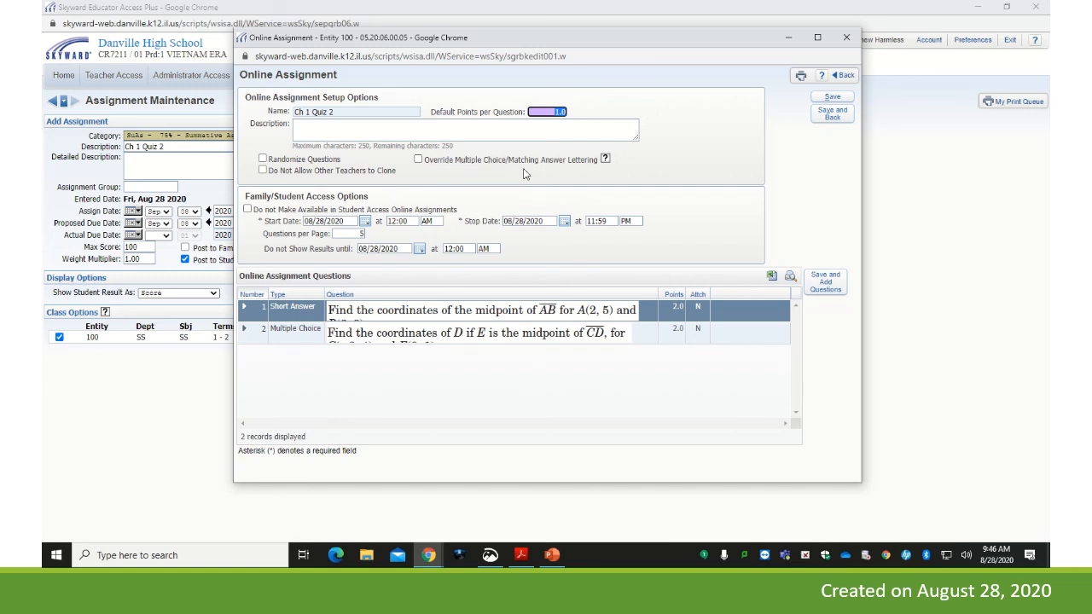
click(833, 116)
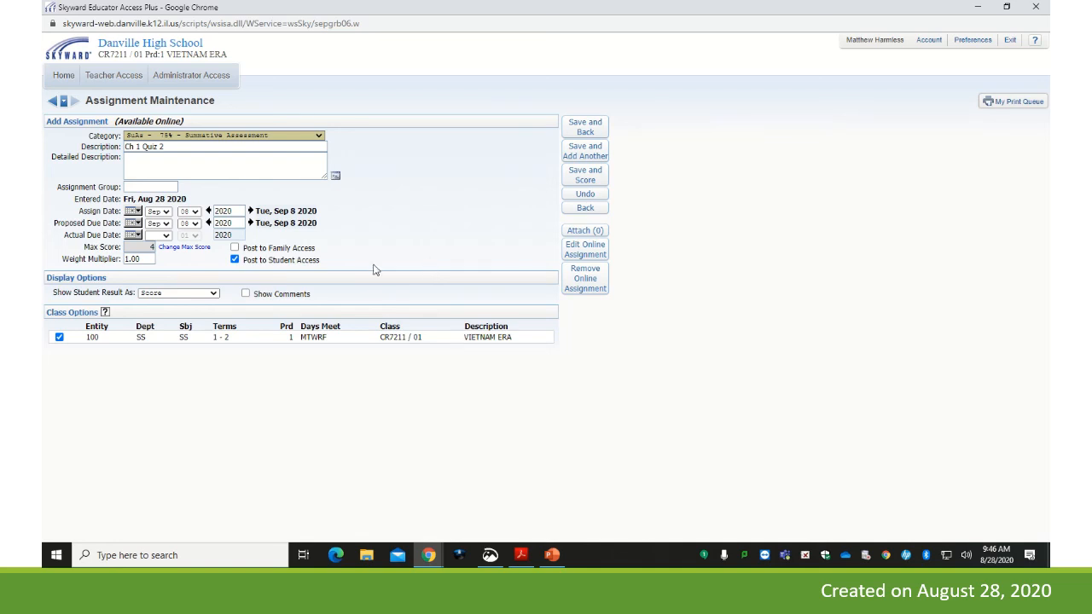
- Save the new assignment to the gradebook and open the assignment options of Ch 1 Quiz 2
click(593, 125)
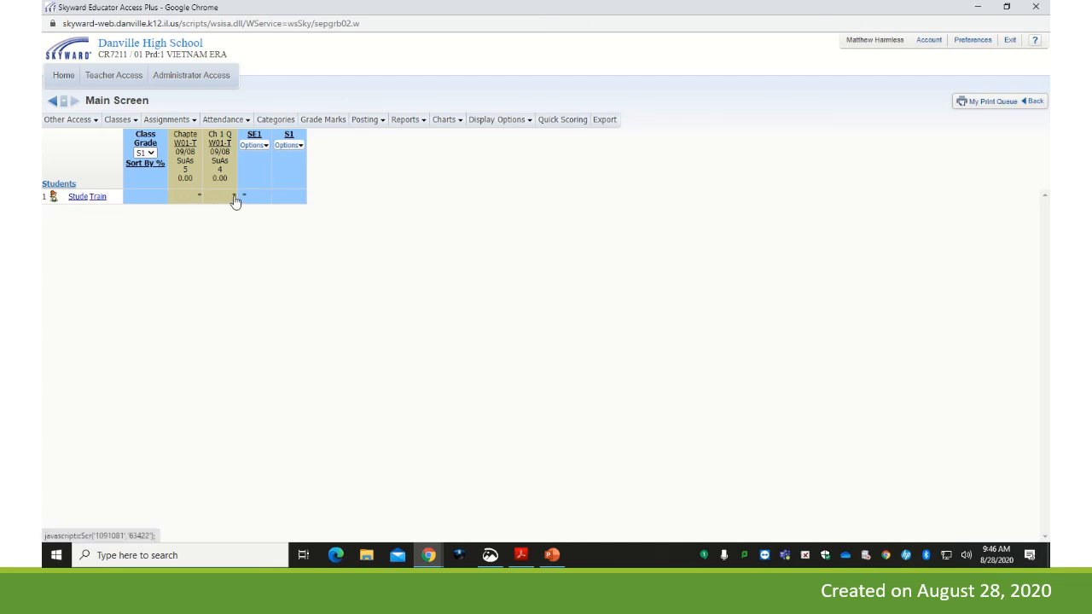
click(222, 147)
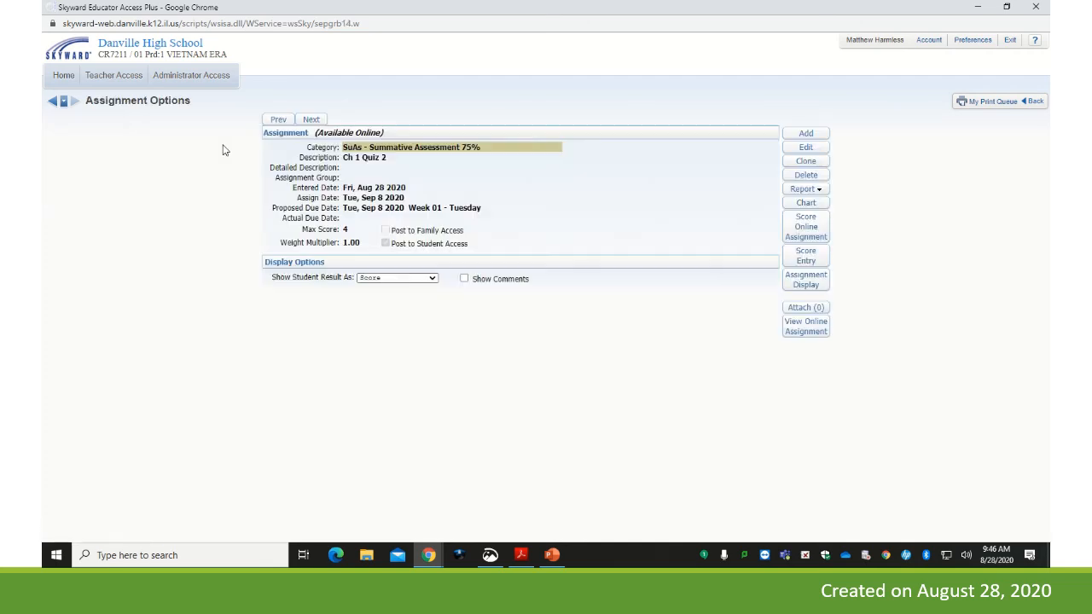